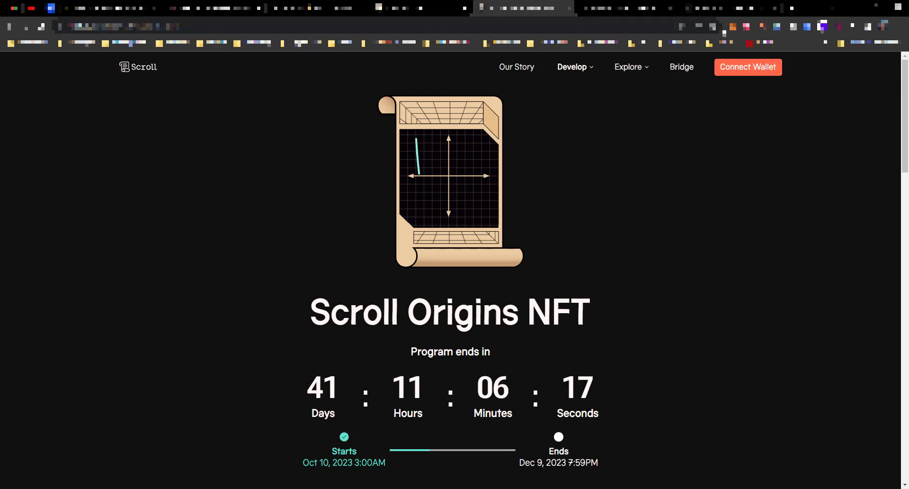
# Open the MetaMask wallet and examine its available ETH balance.
pyautogui.click(732, 26)
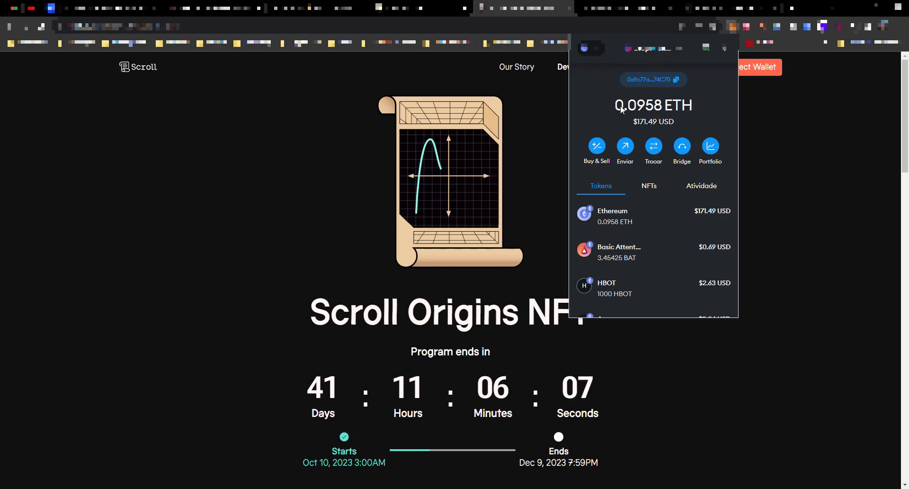
pyautogui.moveTo(615, 105); pyautogui.dragTo(658, 121)
pyautogui.moveTo(614, 105); pyautogui.dragTo(662, 107)
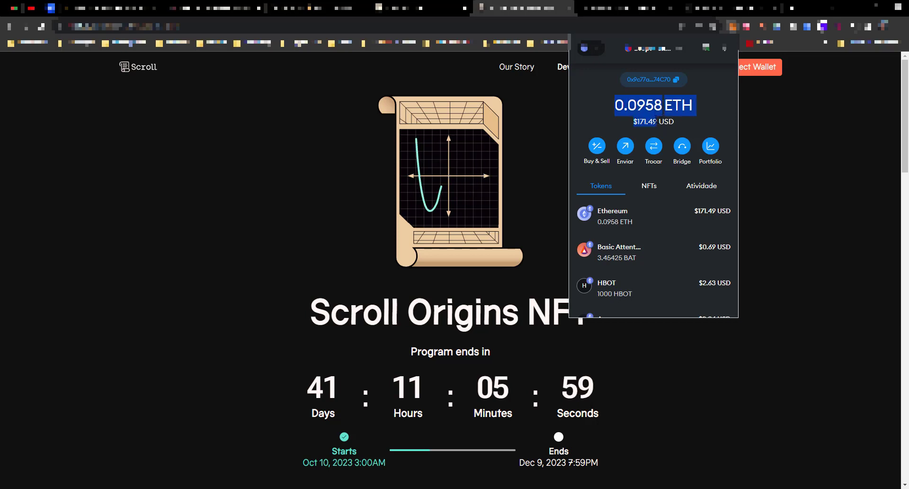
pyautogui.click(648, 108)
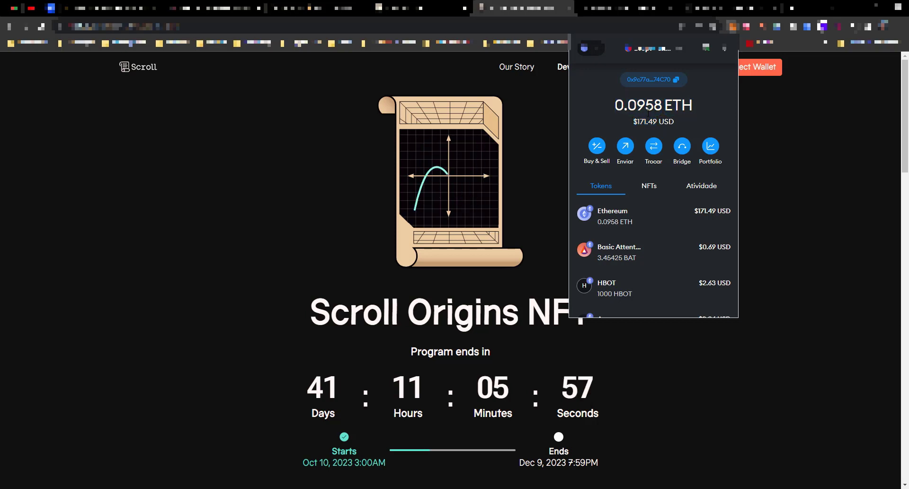
# Switch to the Binance crypto withdrawal page, reload it, and examine the ETH network options and their fees.
pyautogui.click(114, 10)
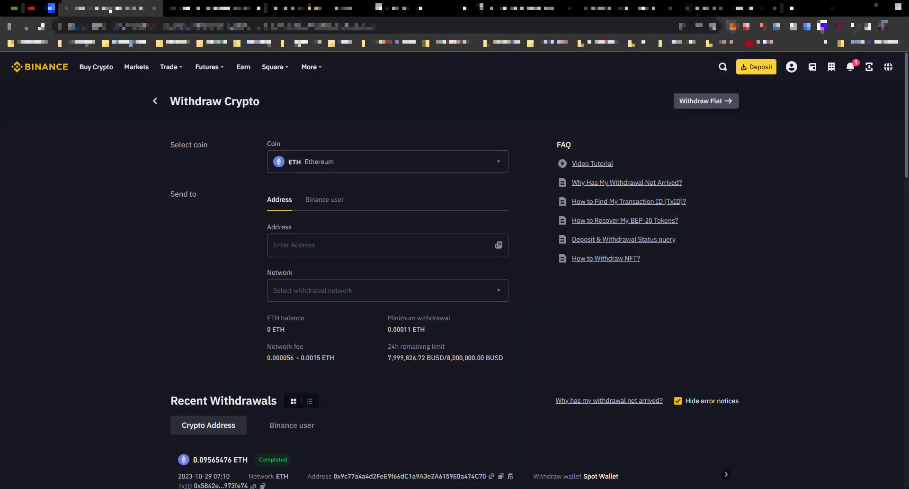
pyautogui.press('F5')
pyautogui.click(443, 294)
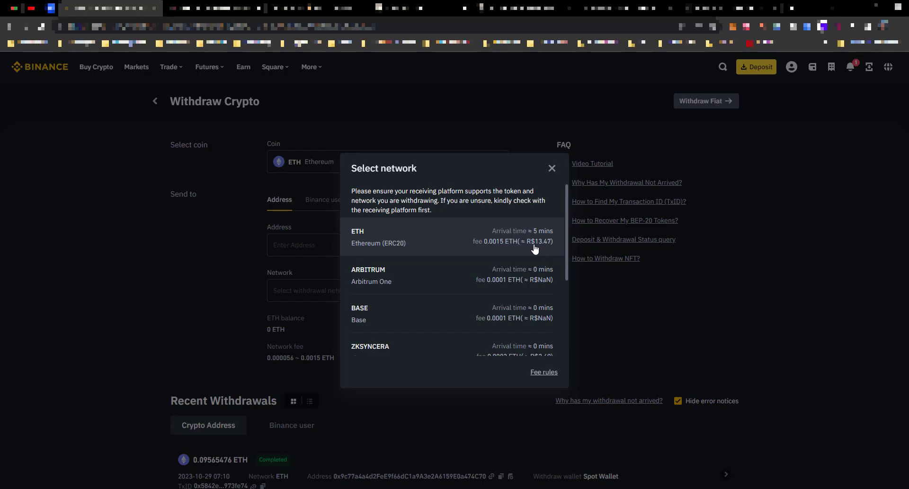
# Switch to the Scroll Bridge page and examine the ETH funds held in the MetaMask wallet.
pyautogui.hotkey('ctrl', '7')
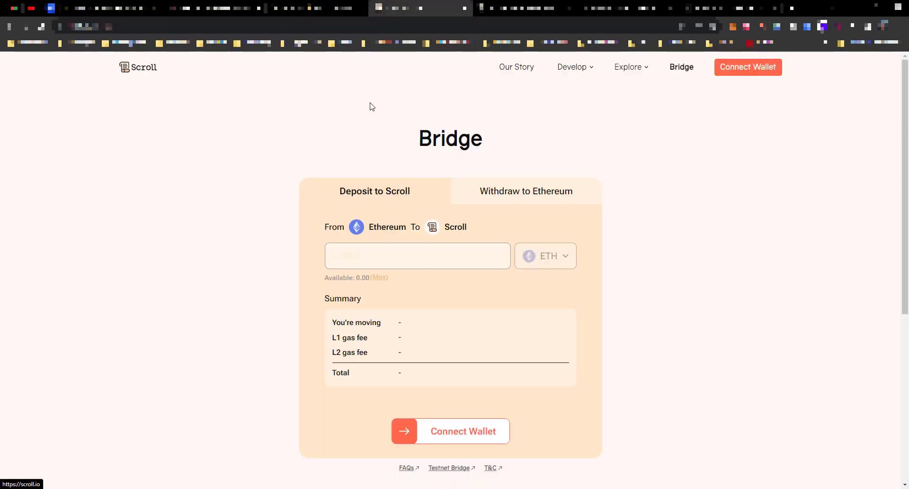
pyautogui.doubleClick(456, 140)
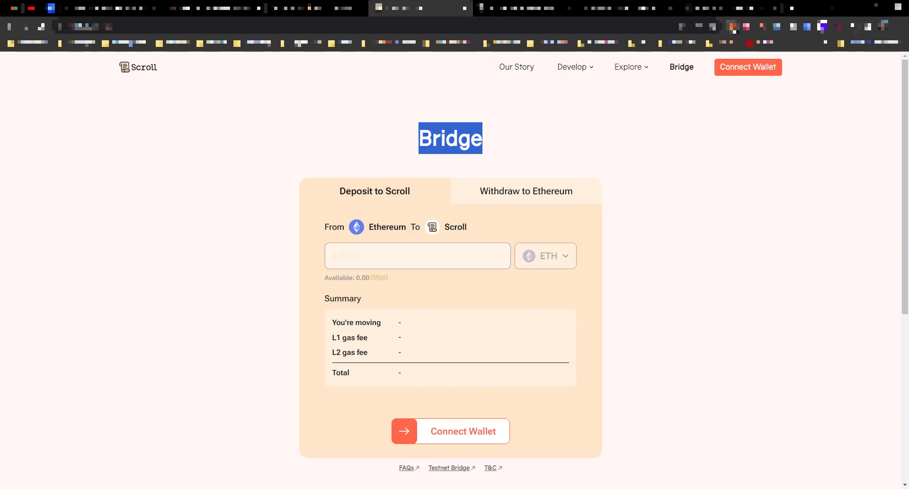
pyautogui.click(733, 26)
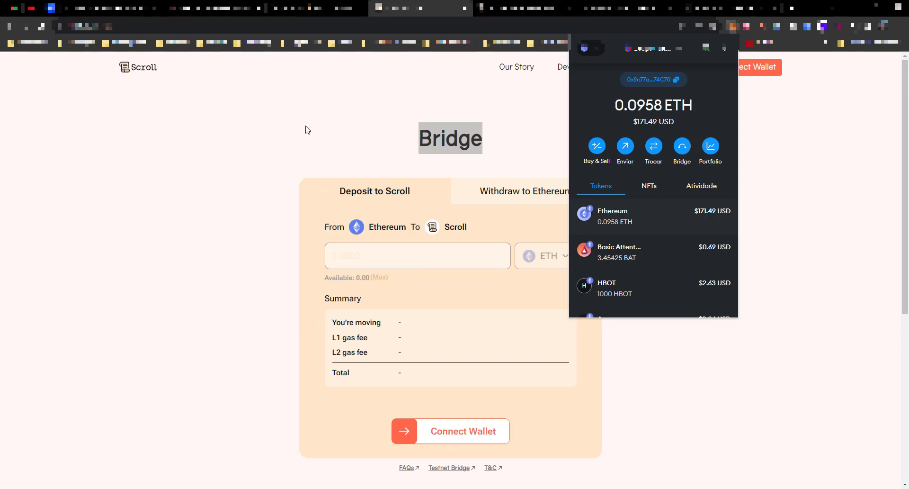
pyautogui.click(540, 120)
# Switch to Wenser, keep Scroll as the network, and run the airdrop check on the MetaMask wallet's address.
pyautogui.click(715, 10)
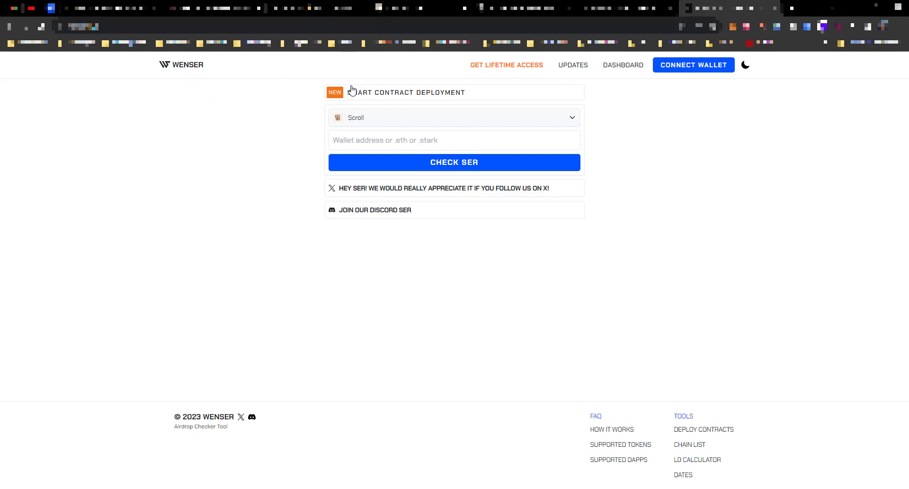
pyautogui.click(358, 119)
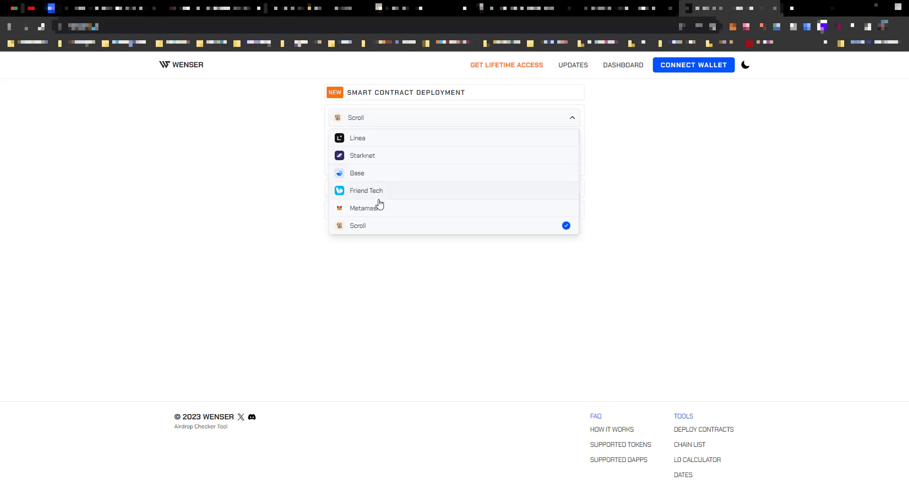
pyautogui.scroll(-2, 374, 204)
pyautogui.click(359, 183)
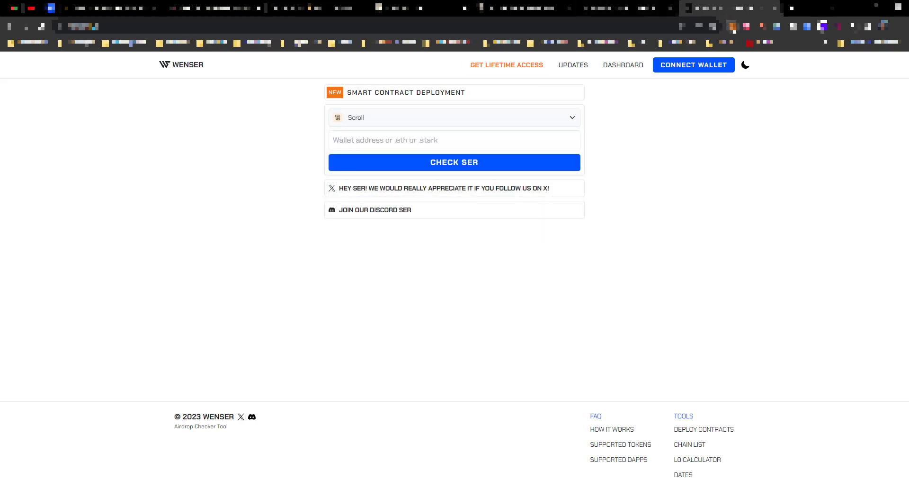
pyautogui.click(732, 26)
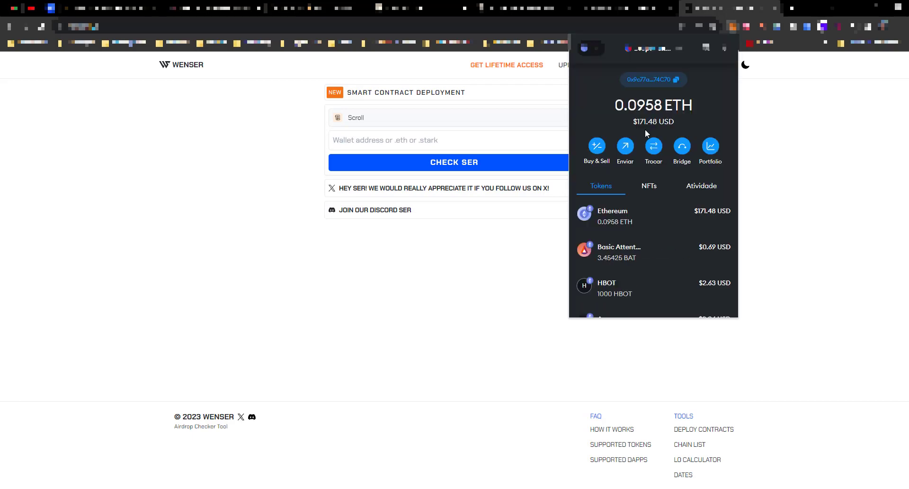
pyautogui.rightClick(341, 140)
pyautogui.click(361, 212)
pyautogui.click(464, 166)
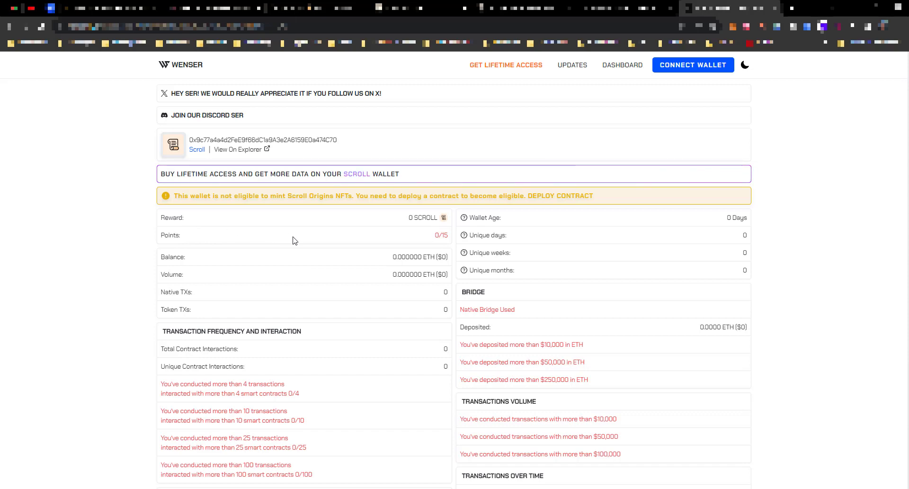
# Examine the wallet's Scroll airdrop criteria in the Wenser report, including the Native Bridge Used entry.
pyautogui.scroll(-3, 331, 299)
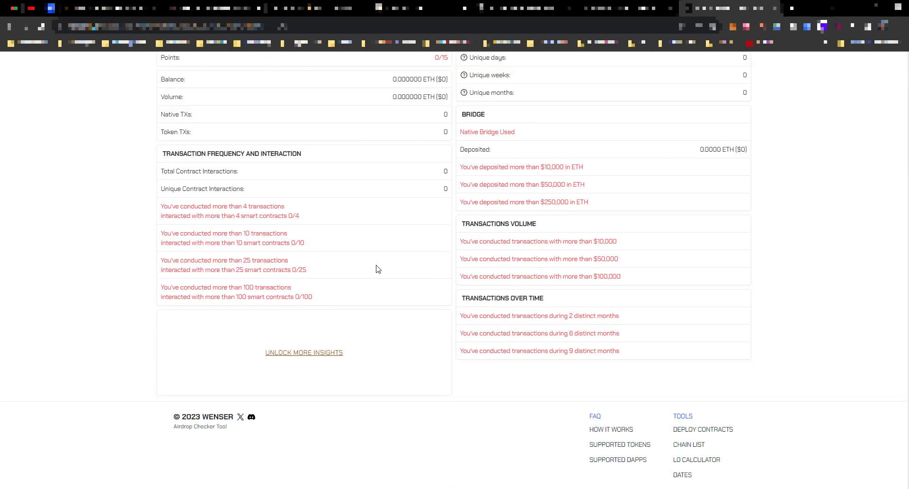
pyautogui.scroll(3, 403, 267)
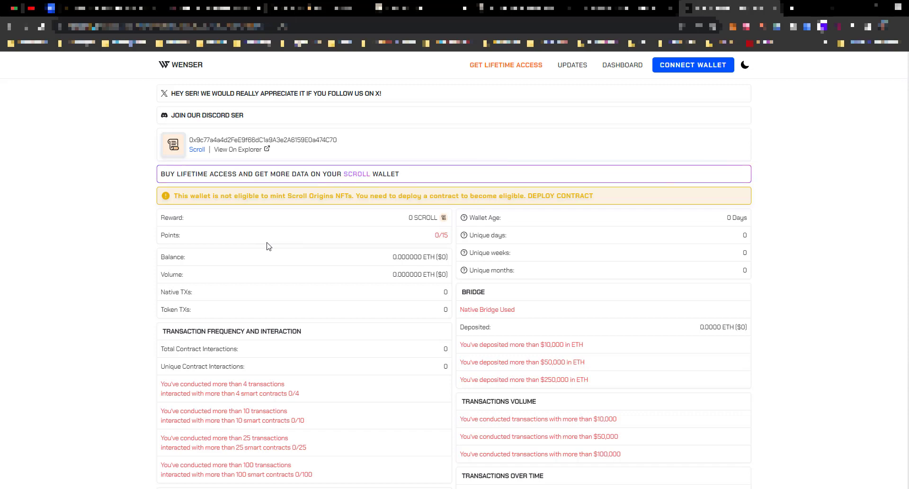
pyautogui.moveTo(516, 307)
pyautogui.mouseDown()
pyautogui.moveTo(504, 312)
pyautogui.moveTo(520, 315)
pyautogui.mouseUp()
pyautogui.click(470, 311)
pyautogui.click(495, 308)
pyautogui.moveTo(461, 309); pyautogui.dragTo(540, 314)
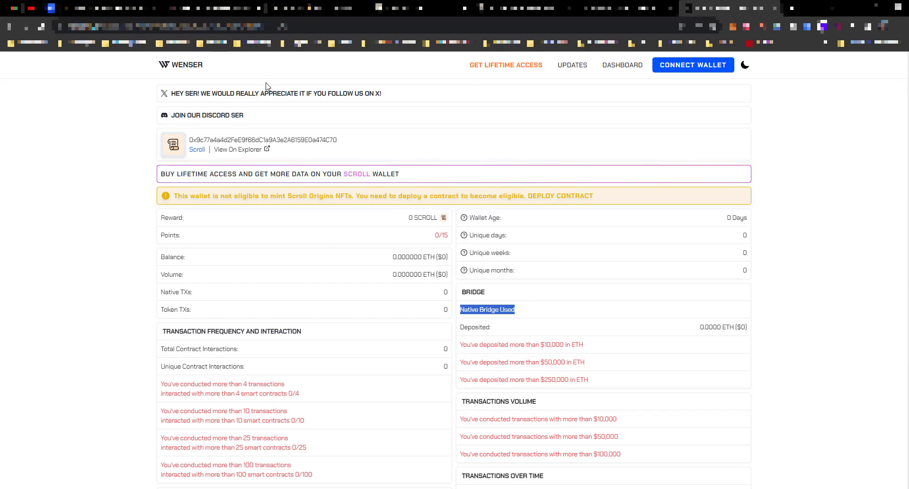
pyautogui.click(472, 308)
# Return to the Scroll Bridge page and connect the MetaMask wallet.
pyautogui.click(408, 8)
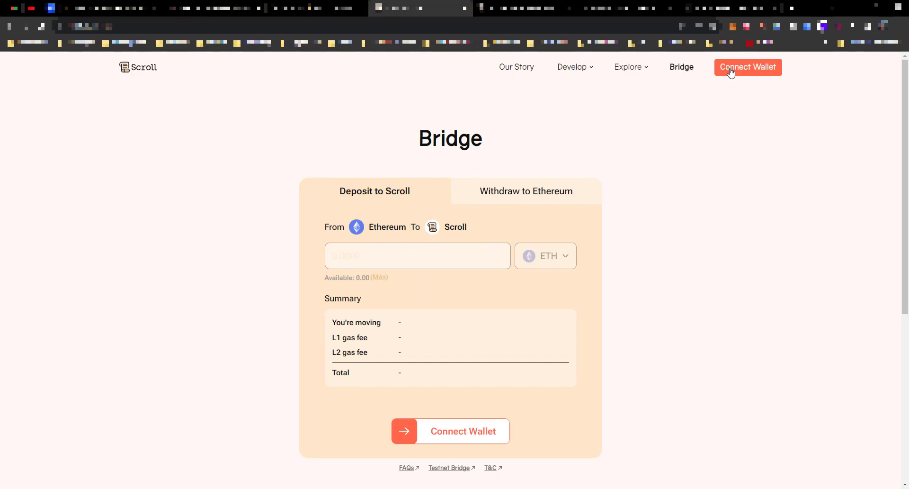
pyautogui.click(747, 71)
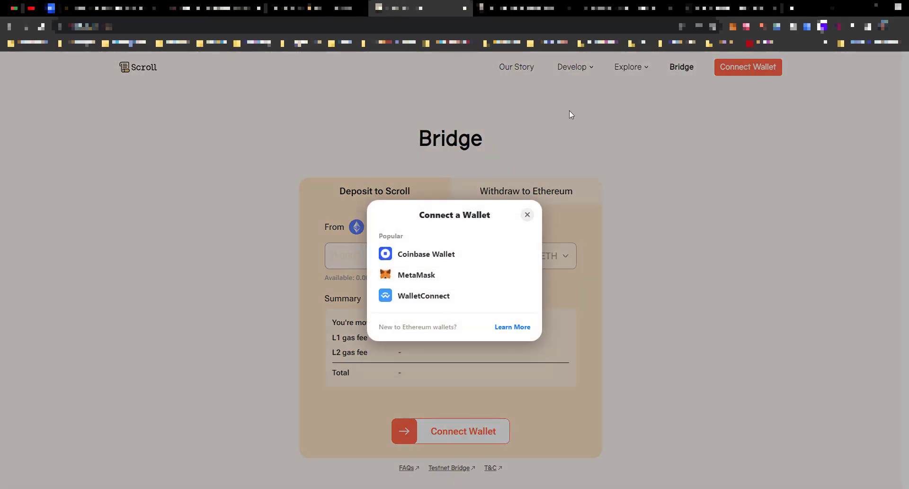
pyautogui.click(415, 274)
# Try the maximum available amount, 0.08, 0.05 and 0.01 ETH as the amount to deposit to Scroll.
pyautogui.moveTo(329, 278); pyautogui.dragTo(381, 279)
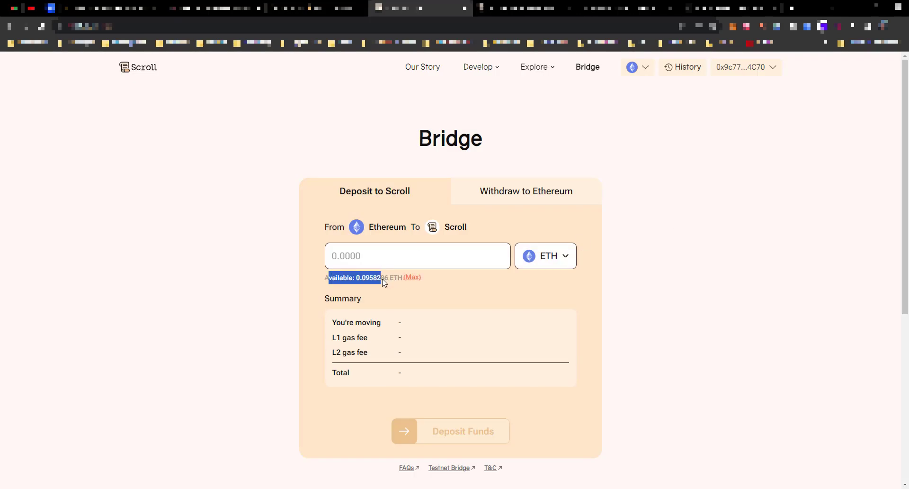
pyautogui.click(413, 278)
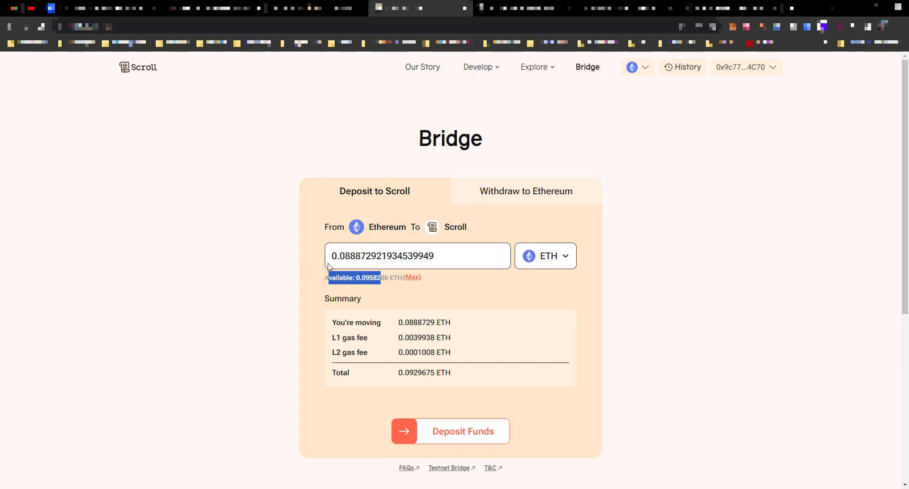
pyautogui.moveTo(351, 256); pyautogui.dragTo(448, 256)
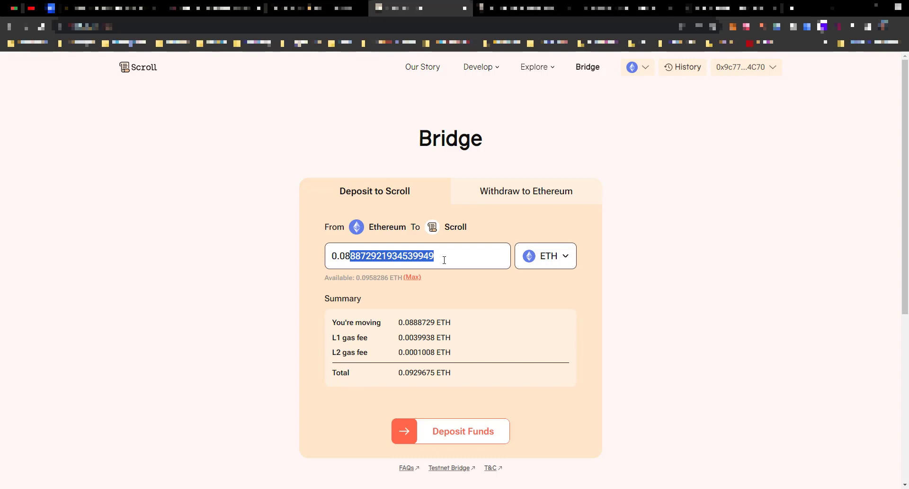
pyautogui.press('BackSpace')
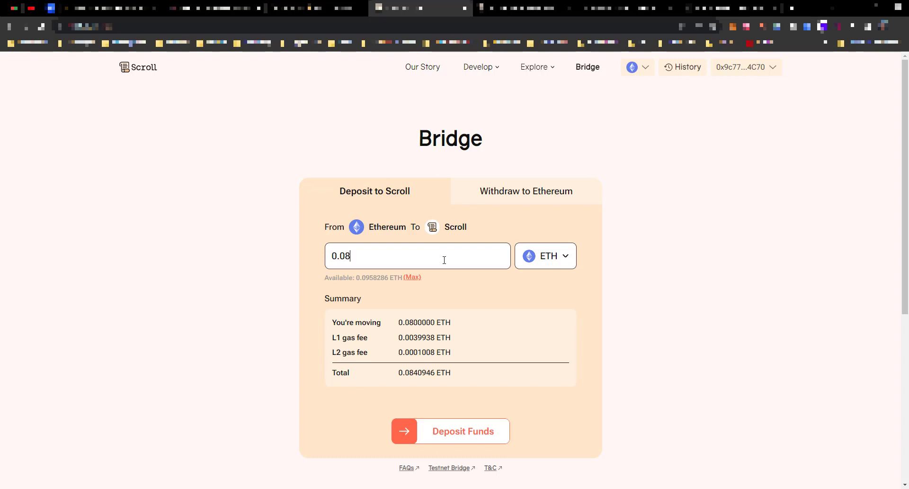
pyautogui.press('BackSpace')
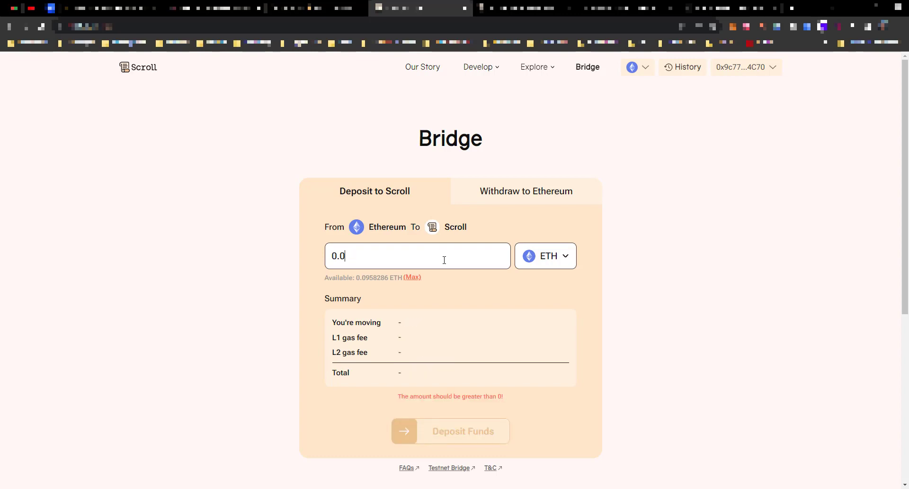
pyautogui.write('5')
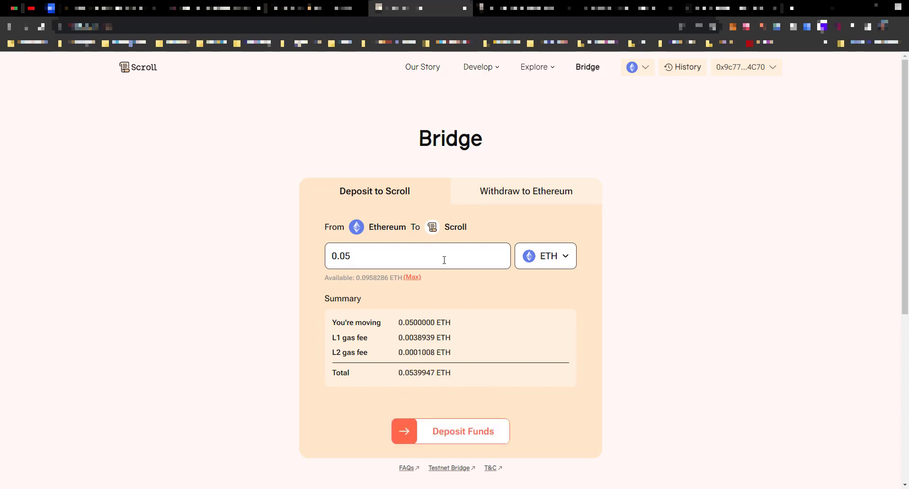
pyautogui.hotkey('shift', 'Left')
pyautogui.write('1')
# Set the deposit amount to 0.08 ETH and submit the deposit from Ethereum to Scroll.
pyautogui.moveTo(345, 256); pyautogui.dragTo(361, 256)
pyautogui.write('8')
pyautogui.click(452, 433)
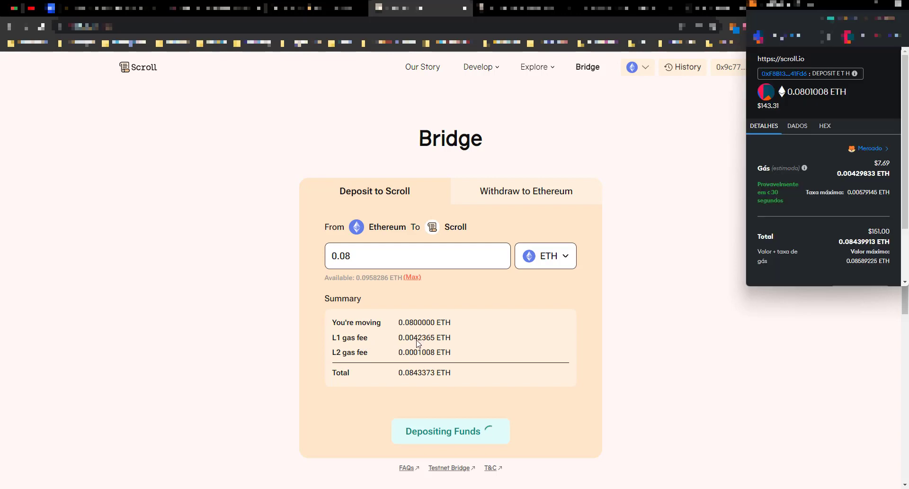
# Move the MetaMask notification window beside the bridge form and approve the deposit transaction.
pyautogui.moveTo(814, 4); pyautogui.dragTo(704, 117)
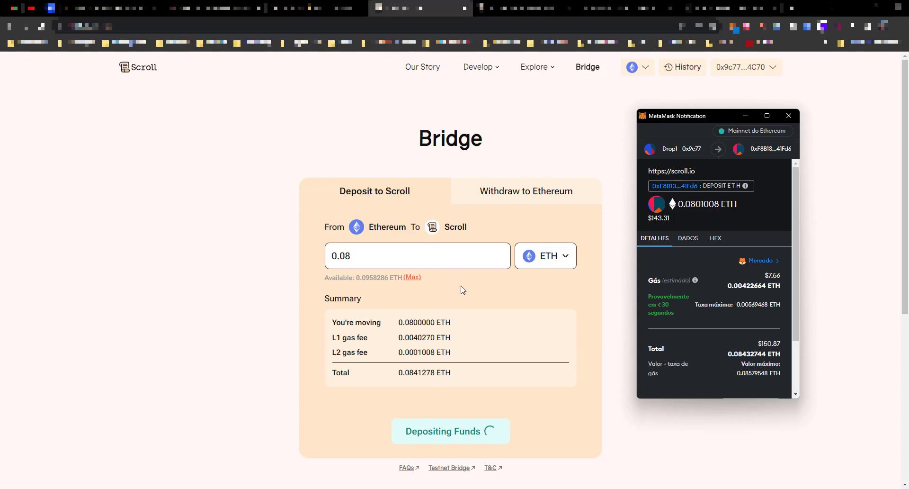
pyautogui.scroll(-2, 738, 339)
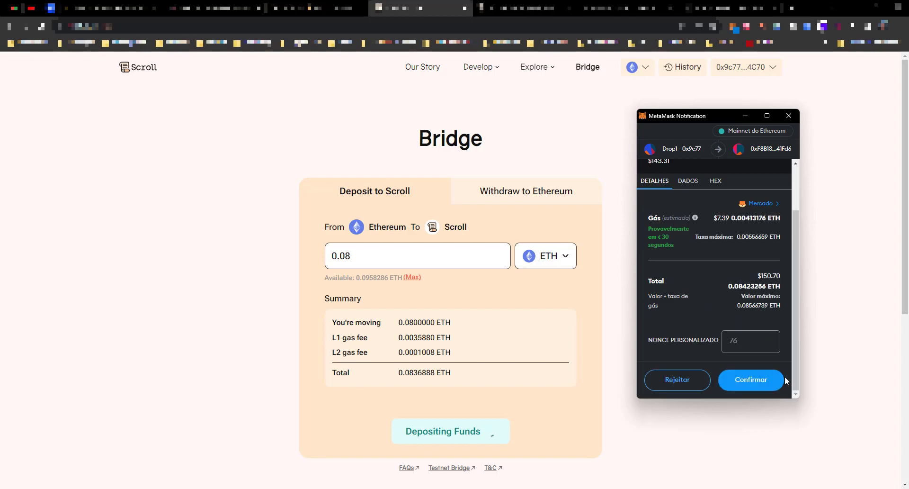
pyautogui.click(750, 382)
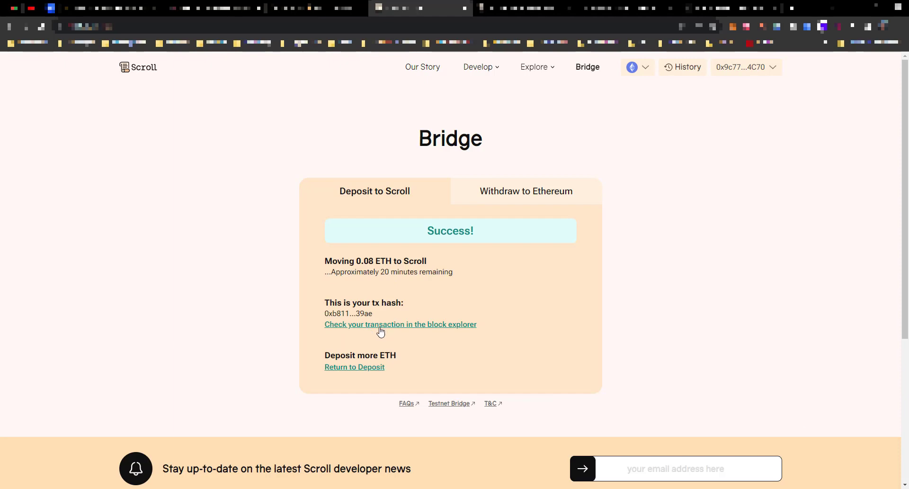
# Open the deposit transaction in the block explorer and examine its transaction fee.
pyautogui.click(424, 326)
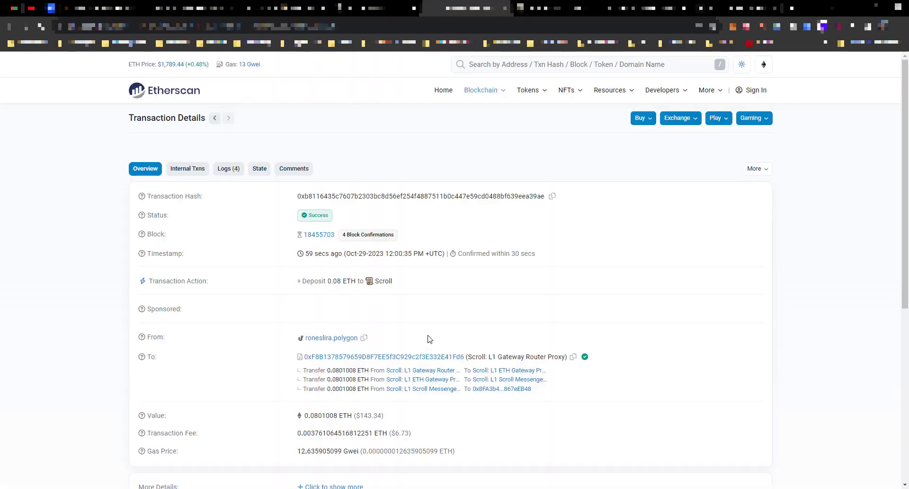
pyautogui.scroll(-3, 417, 334)
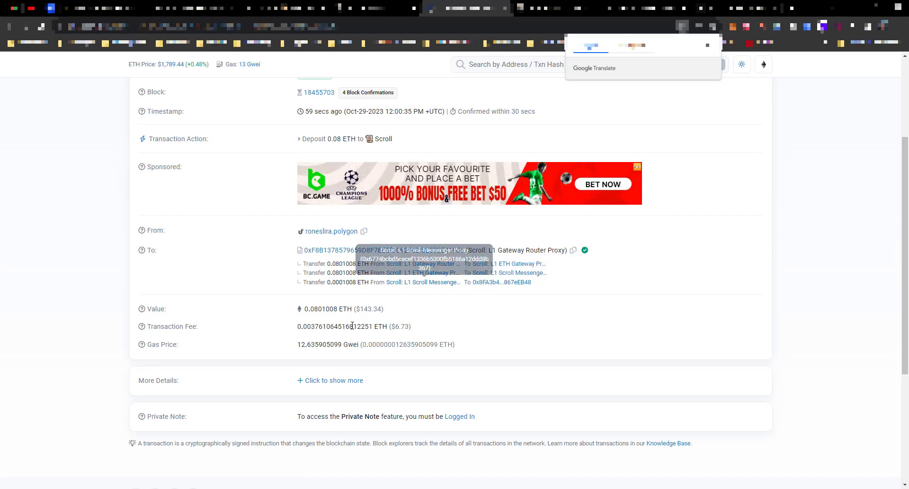
pyautogui.moveTo(395, 326); pyautogui.dragTo(413, 330)
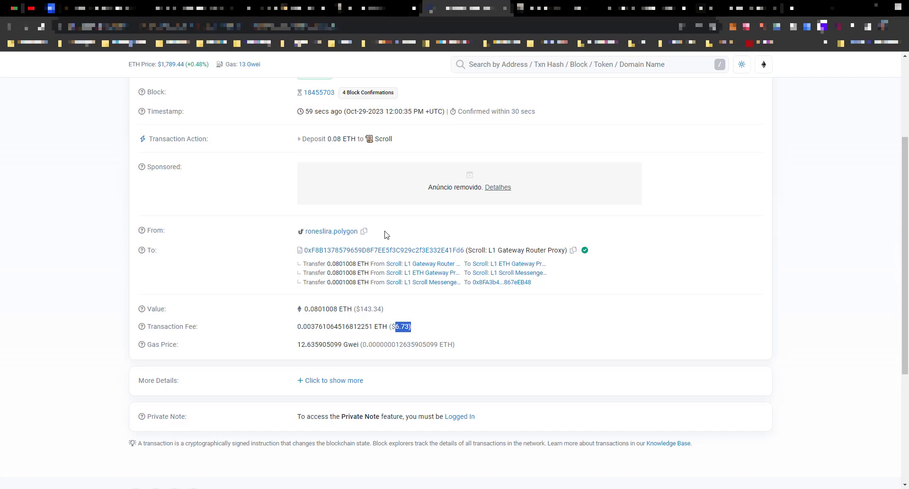
# Return to the Scroll Bridge, check the deposit's remaining time, and examine the Withdraw to Ethereum form.
pyautogui.hotkey('ctrl', 'pageup')
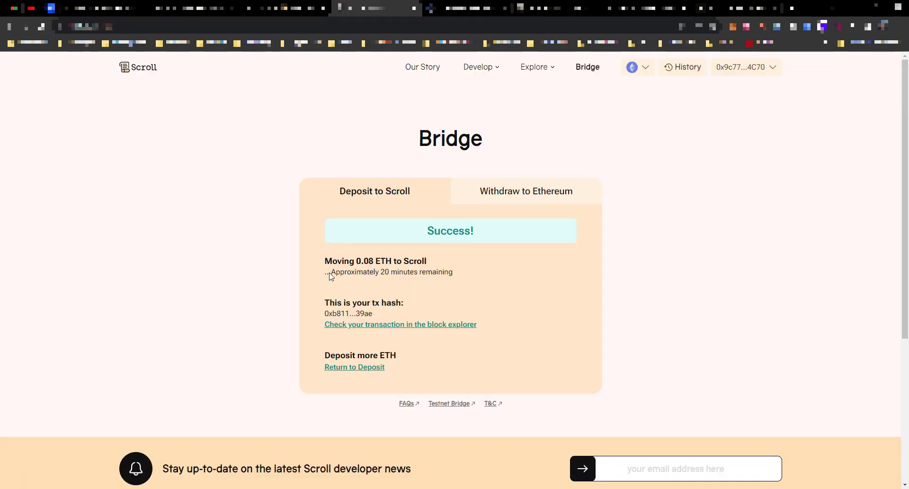
pyautogui.moveTo(331, 273); pyautogui.dragTo(392, 275)
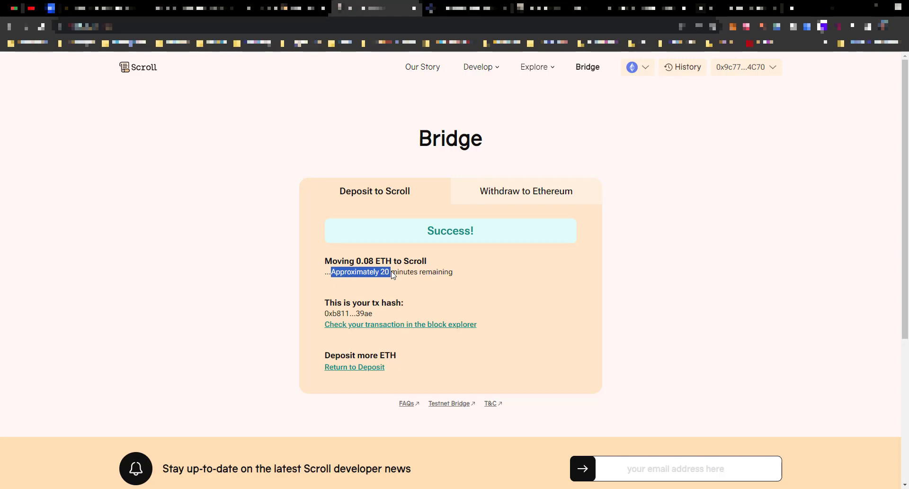
pyautogui.click(509, 194)
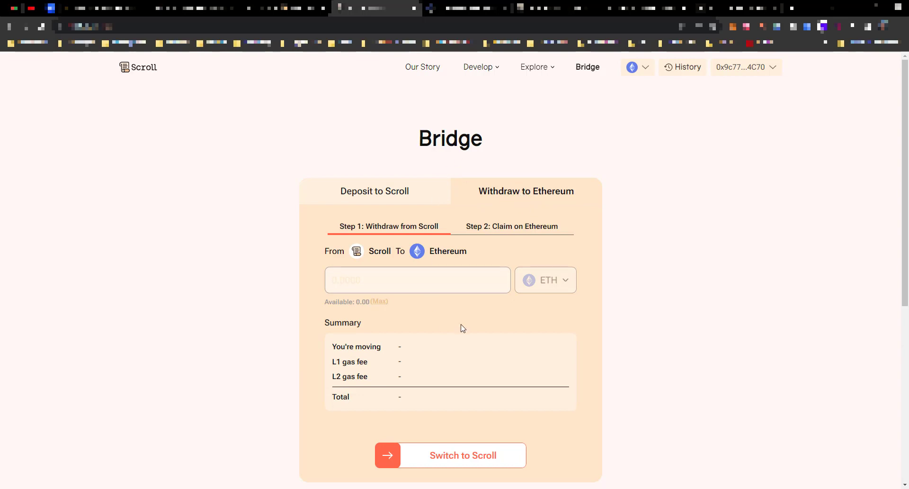
pyautogui.scroll(-1, 474, 360)
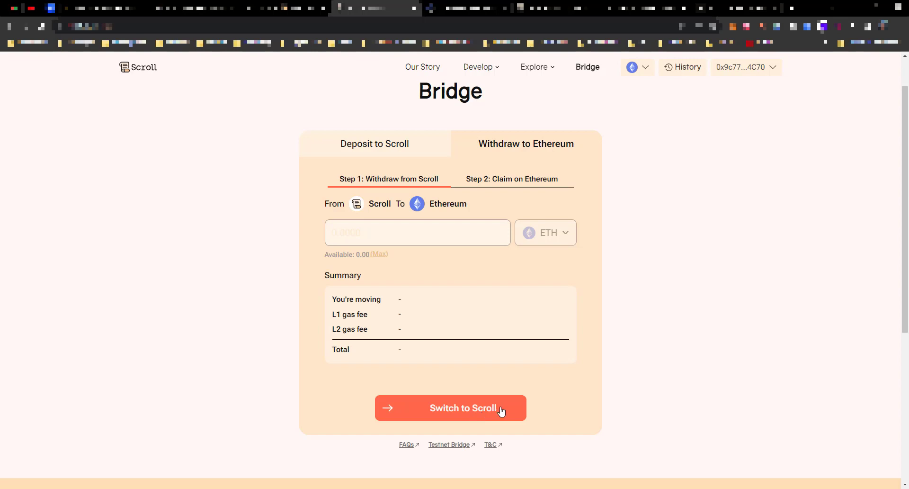
# Switch the wallet network to Scroll for the withdrawal form and check the wallet's ETH balance in MetaMask.
pyautogui.click(459, 416)
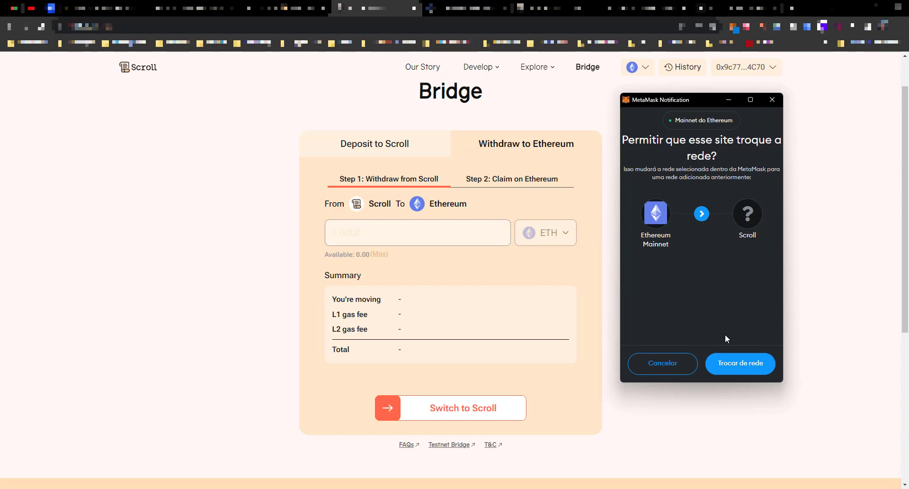
pyautogui.click(746, 367)
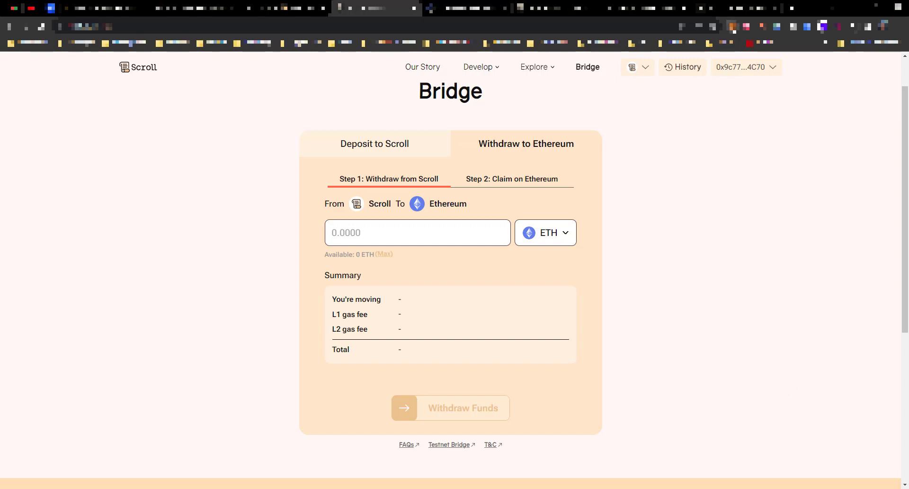
pyautogui.click(733, 27)
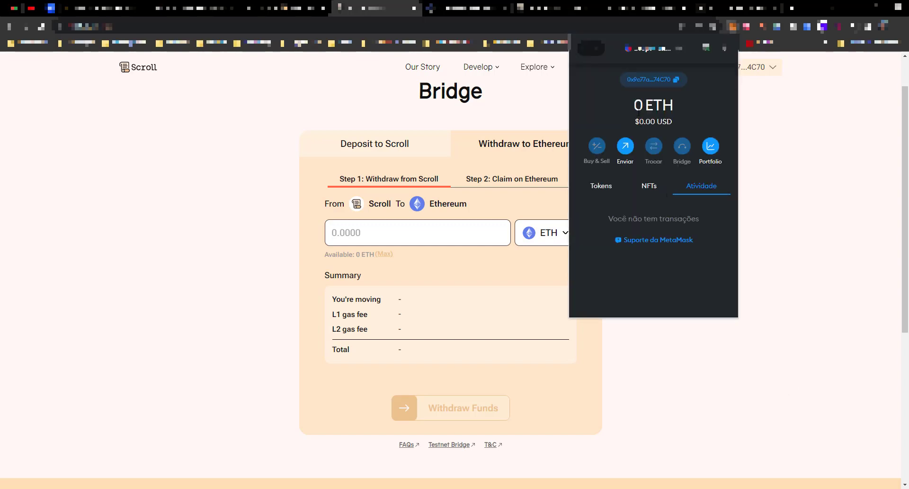
pyautogui.moveTo(634, 105); pyautogui.dragTo(661, 105)
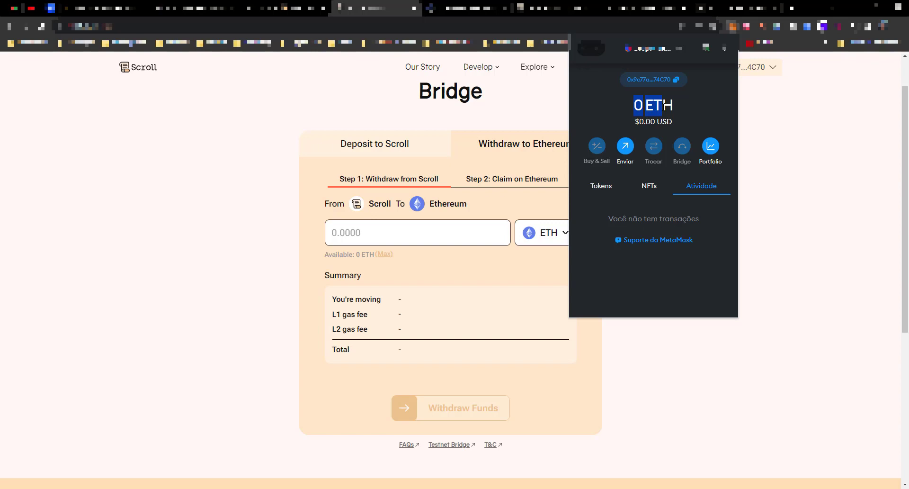
pyautogui.click(662, 320)
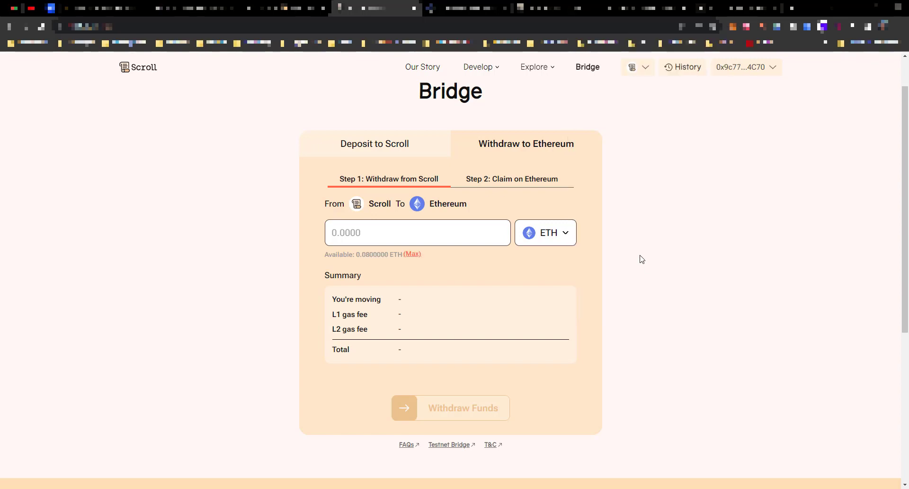
# Open the bridge's transaction history, inspect the deposit's Scroll transaction on Scrollscan, and return to the bridge form.
pyautogui.click(689, 67)
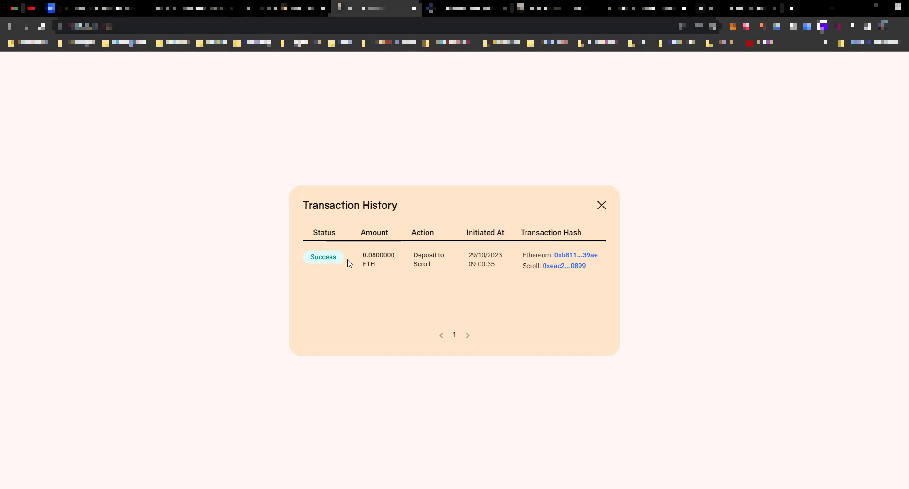
pyautogui.click(561, 267)
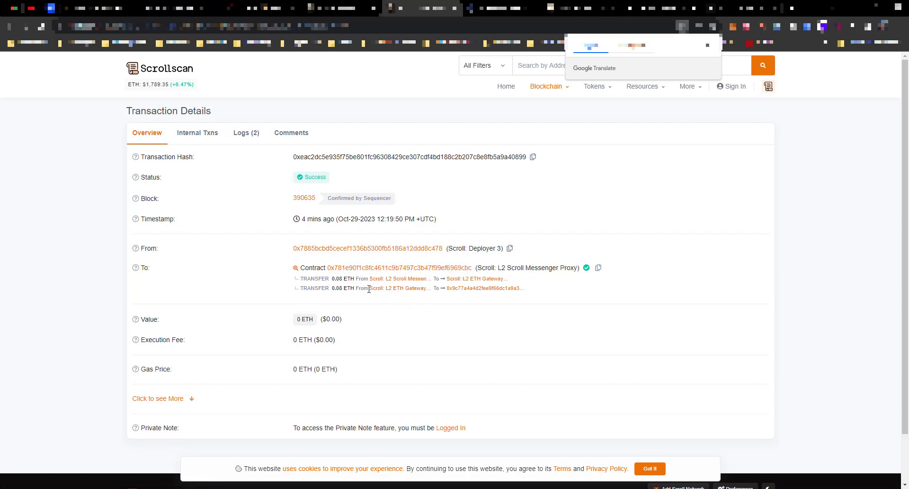
pyautogui.click(341, 8)
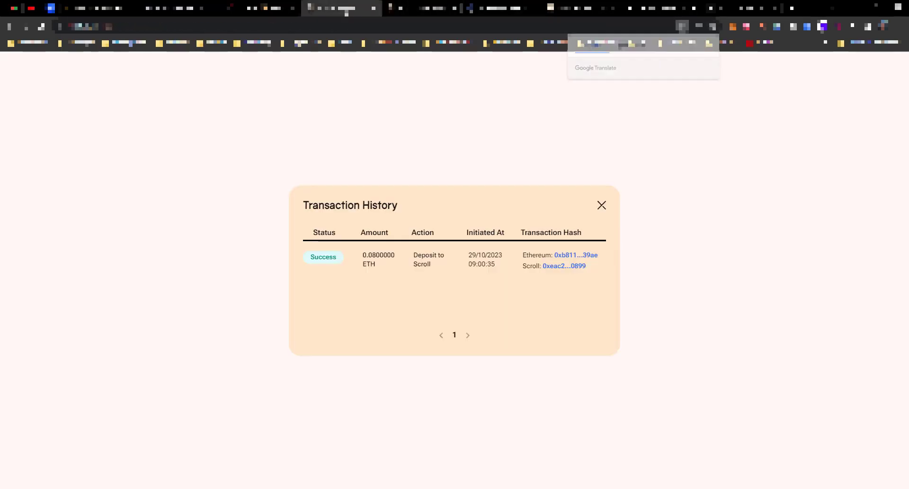
pyautogui.click(392, 85)
# Recheck the wallet's ETH balance on Scroll in MetaMask.
pyautogui.click(733, 27)
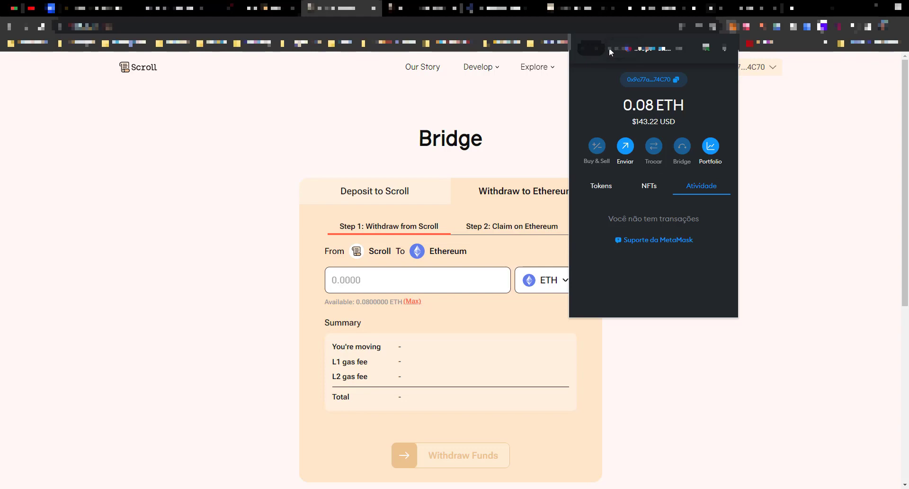
pyautogui.moveTo(624, 105); pyautogui.dragTo(653, 105)
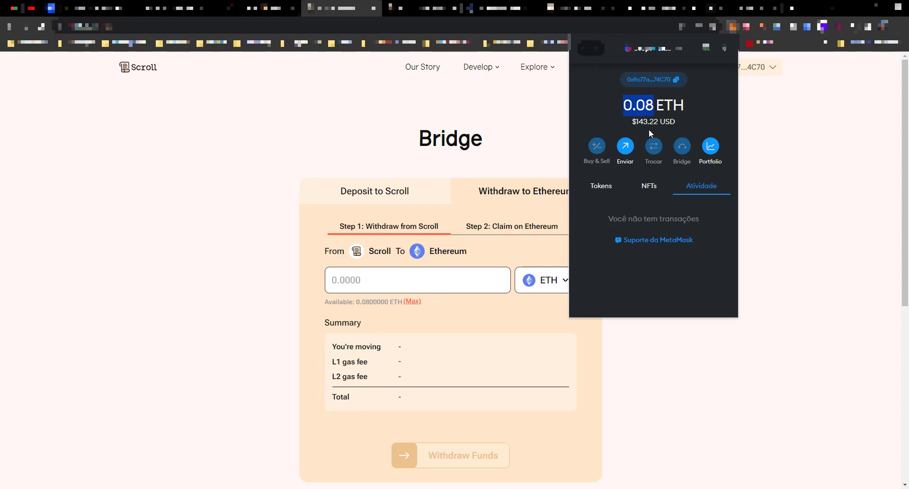
pyautogui.click(498, 253)
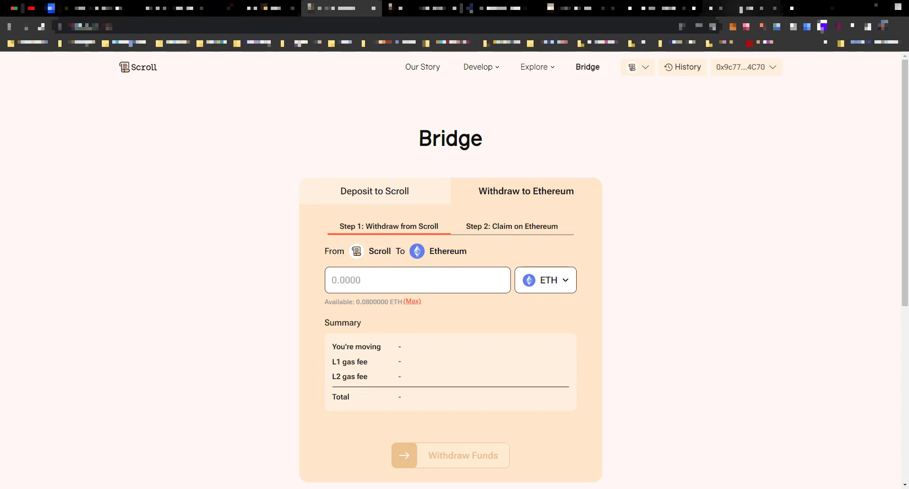
# Switch to Wenser, reload the wallet's Scroll report, and check the Native Bridge Used criterion.
pyautogui.click(728, 10)
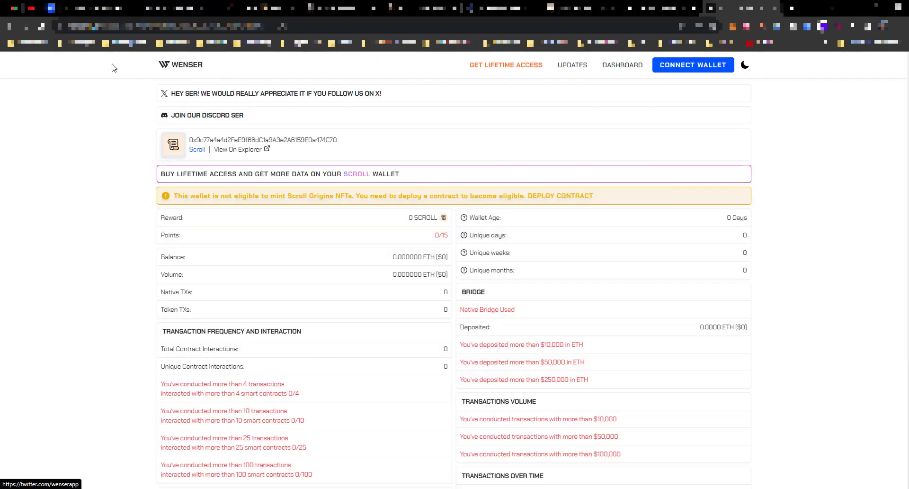
pyautogui.click(283, 26)
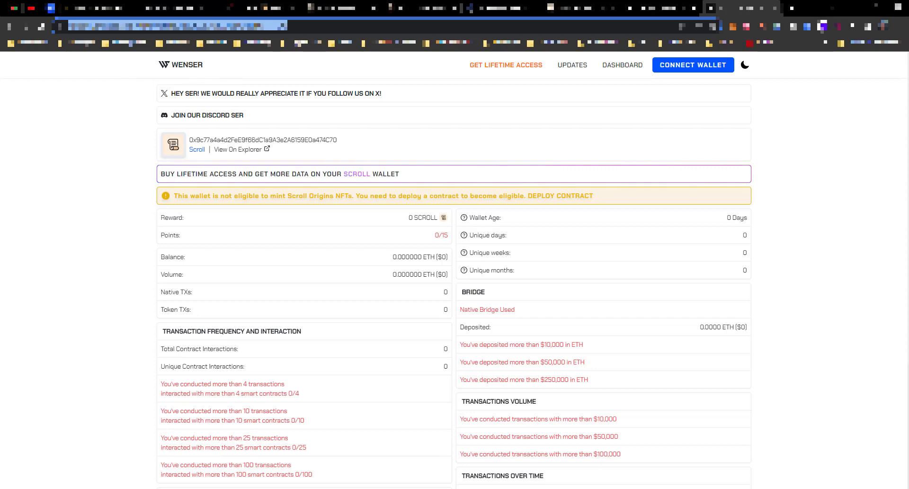
pyautogui.press('Return')
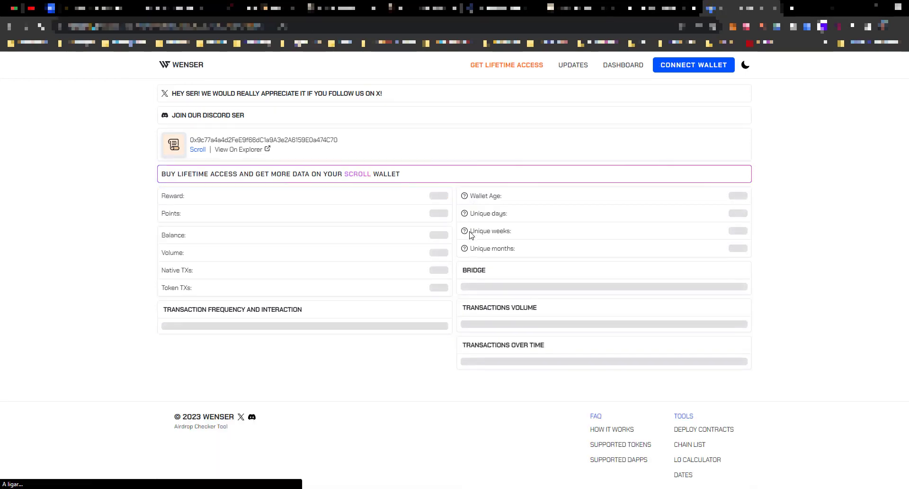
pyautogui.doubleClick(477, 270)
pyautogui.moveTo(458, 310); pyautogui.dragTo(520, 312)
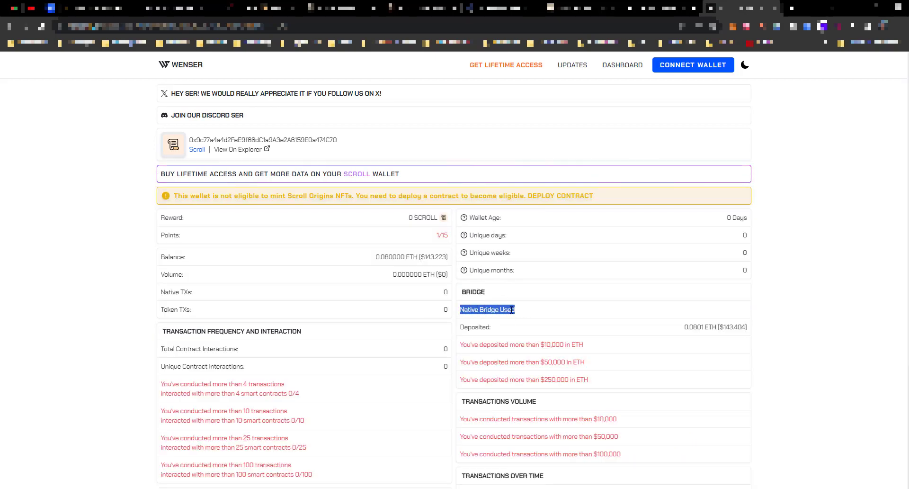
# Examine the wallet's airdrop points, the native bridge criterion, and the deposited amount in the Wenser report.
pyautogui.click(509, 312)
pyautogui.doubleClick(445, 235)
pyautogui.doubleClick(438, 235)
pyautogui.moveTo(464, 312); pyautogui.dragTo(519, 312)
pyautogui.click(511, 312)
pyautogui.moveTo(684, 327); pyautogui.dragTo(743, 326)
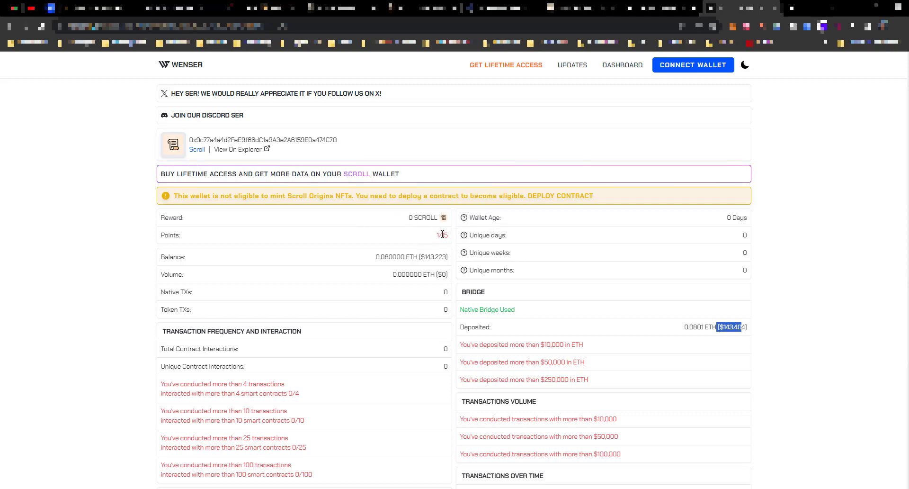
pyautogui.moveTo(436, 235); pyautogui.dragTo(448, 236)
pyautogui.click(440, 234)
pyautogui.moveTo(437, 234); pyautogui.dragTo(448, 233)
pyautogui.click(445, 233)
pyautogui.moveTo(436, 234); pyautogui.dragTo(439, 236)
pyautogui.moveTo(436, 235); pyautogui.dragTo(447, 236)
# Examine the Bridge criteria for deposits above $10,000, $50,000 and $250,000 in ETH.
pyautogui.moveTo(478, 344); pyautogui.dragTo(563, 344)
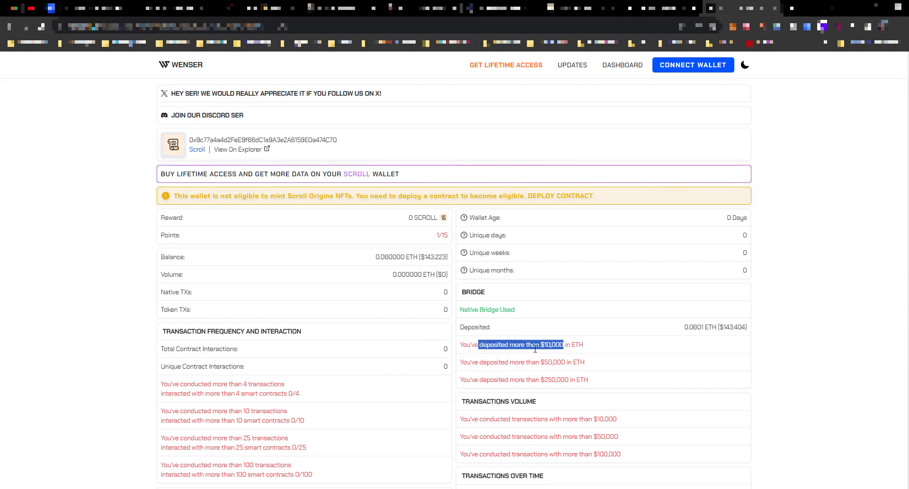
pyautogui.click(488, 345)
pyautogui.moveTo(466, 344); pyautogui.dragTo(570, 345)
pyautogui.moveTo(518, 362); pyautogui.dragTo(575, 379)
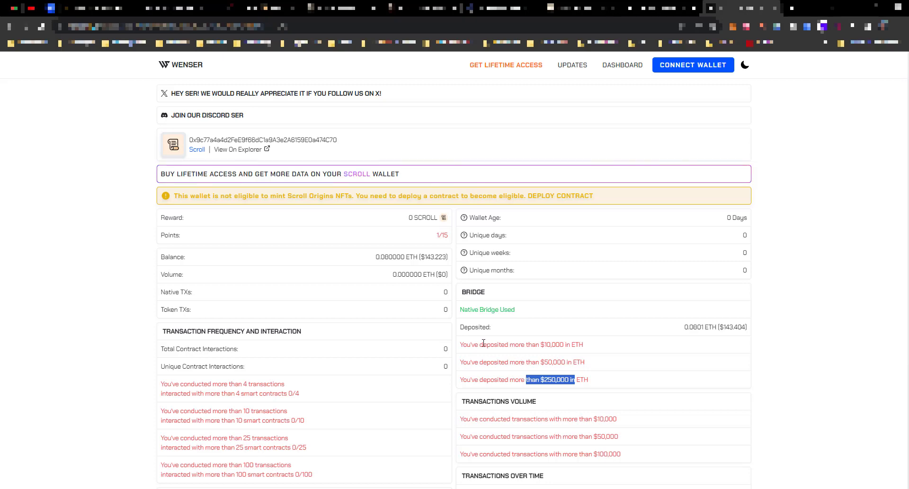
pyautogui.moveTo(462, 344); pyautogui.dragTo(575, 345)
pyautogui.click(509, 373)
pyautogui.moveTo(462, 344); pyautogui.dragTo(582, 342)
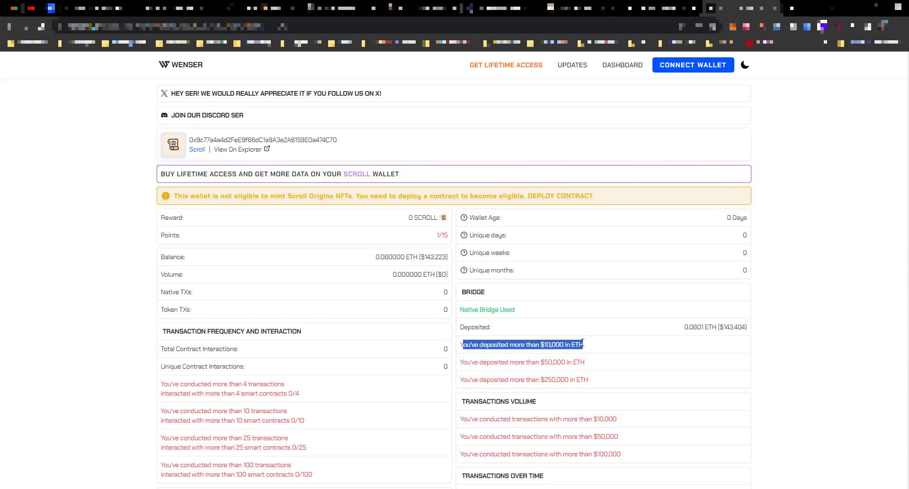
pyautogui.click(529, 344)
pyautogui.moveTo(467, 344); pyautogui.dragTo(564, 344)
pyautogui.click(547, 346)
pyautogui.moveTo(464, 344); pyautogui.dragTo(591, 345)
pyautogui.click(542, 345)
pyautogui.moveTo(531, 345); pyautogui.dragTo(562, 344)
pyautogui.click(549, 347)
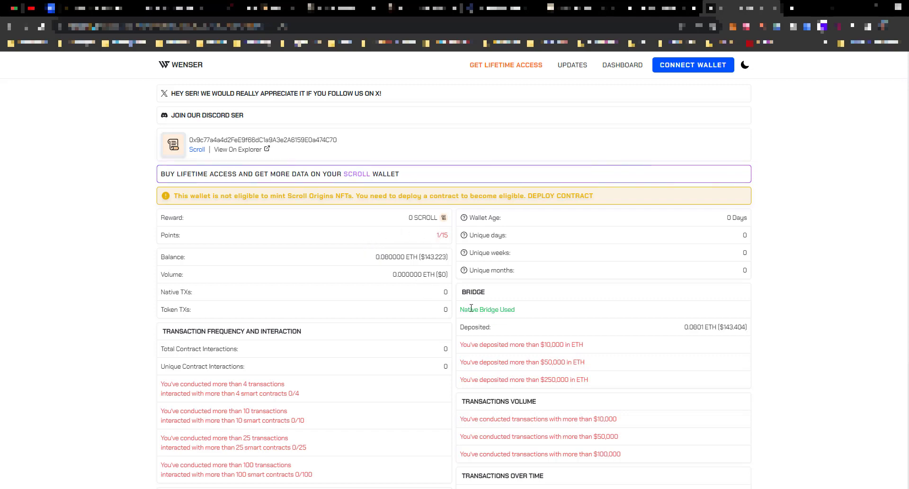
# Review the transaction frequency, volume and distinct-month criteria in the Wenser report.
pyautogui.moveTo(466, 309); pyautogui.dragTo(511, 308)
pyautogui.moveTo(183, 383); pyautogui.dragTo(272, 393)
pyautogui.scroll(-2, 263, 405)
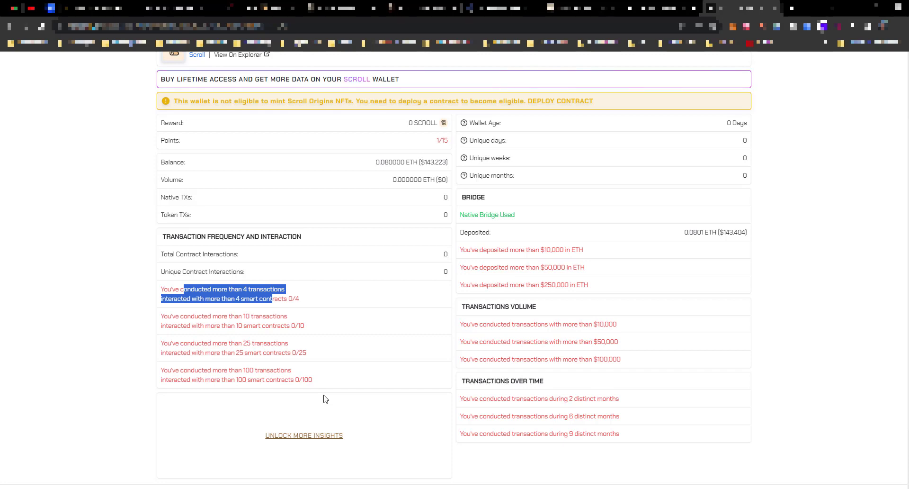
pyautogui.scroll(2, 344, 381)
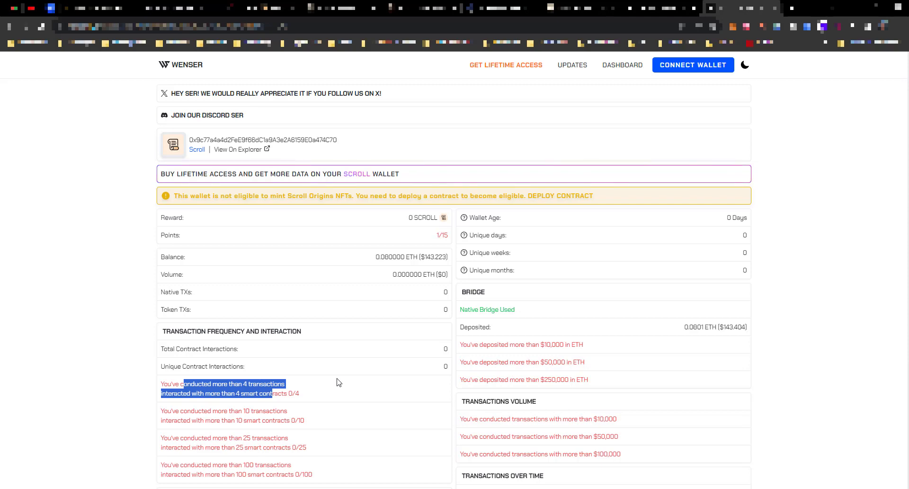
pyautogui.click(279, 396)
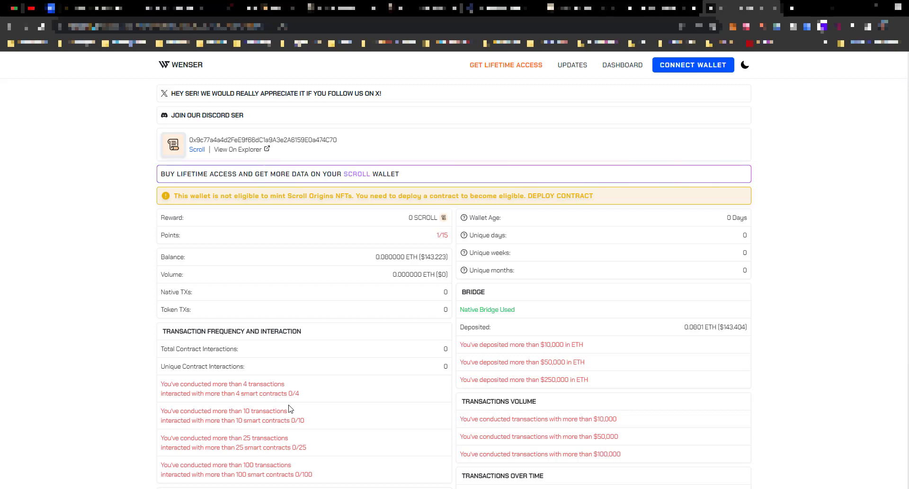
# Compare the native bridge criterion with the wallet's SCROLL reward and points, dismissing the Crypto Digger notification.
pyautogui.moveTo(465, 310); pyautogui.dragTo(515, 309)
pyautogui.click(463, 310)
pyautogui.tripleClick(487, 310)
pyautogui.click(509, 311)
pyautogui.moveTo(460, 310); pyautogui.dragTo(515, 310)
pyautogui.click(508, 310)
pyautogui.doubleClick(412, 218)
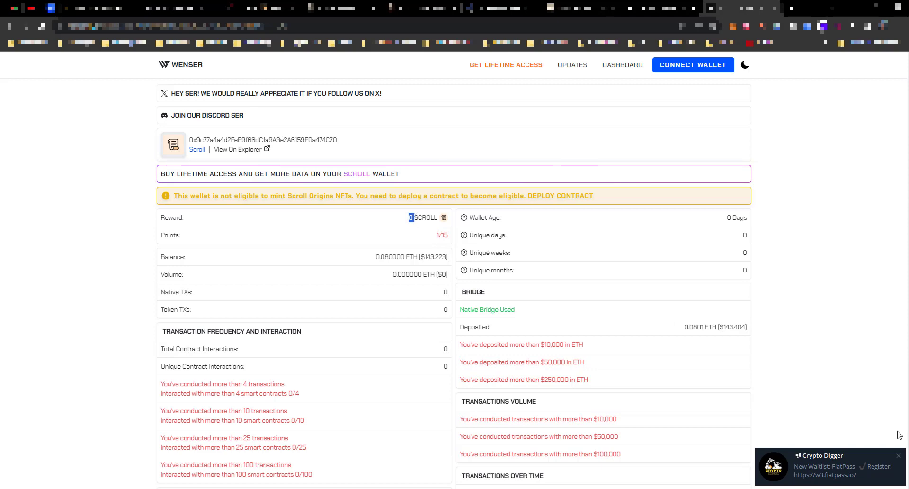
pyautogui.click(898, 455)
pyautogui.click(410, 218)
pyautogui.doubleClick(439, 235)
pyautogui.doubleClick(411, 217)
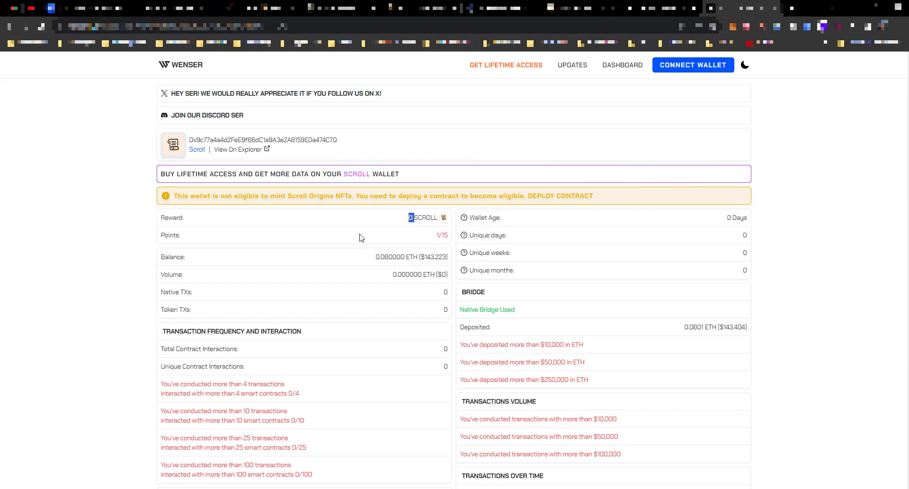
# Switch to Scroll's X thread on the Scroll Origins launch and read the NFT's transfer, metadata and claim details.
pyautogui.hotkey('ctrl', 'shift', 'Tab')
pyautogui.hotkey('ctrl', 'shift', 'Tab')
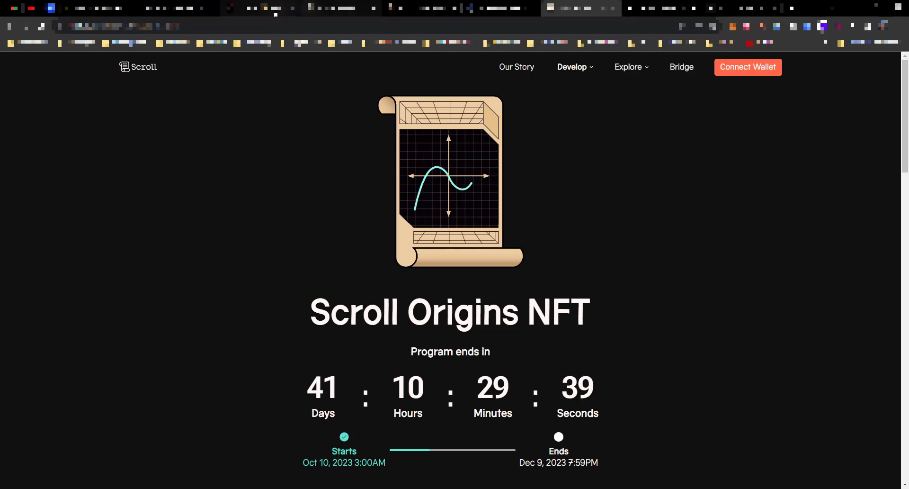
pyautogui.click(258, 9)
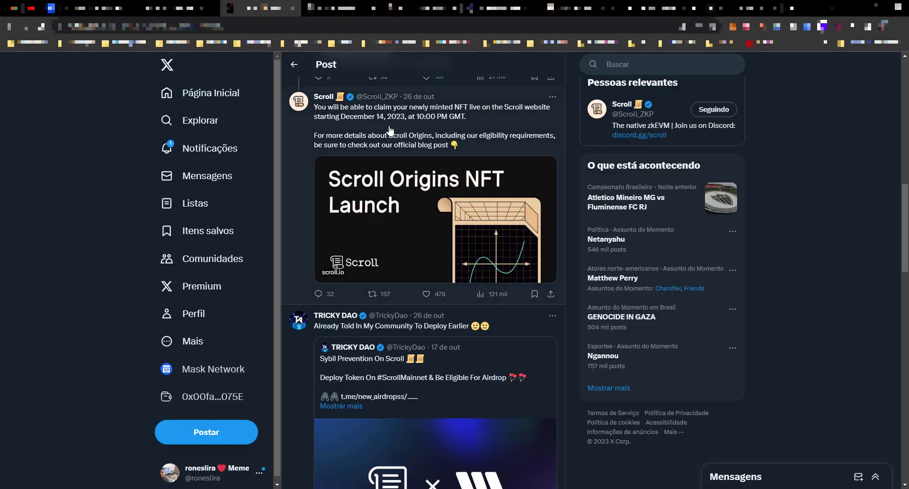
pyautogui.scroll(4, 378, 142)
pyautogui.scroll(10, 399, 145)
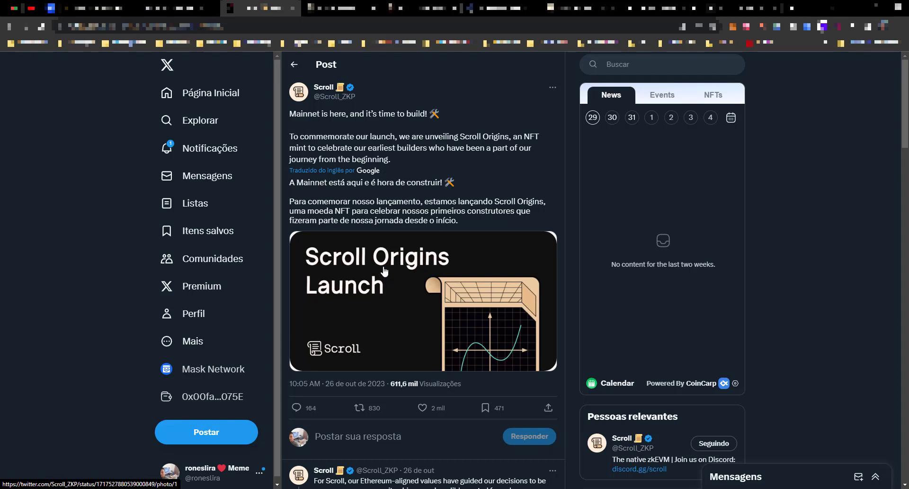
pyautogui.scroll(-7, 384, 269)
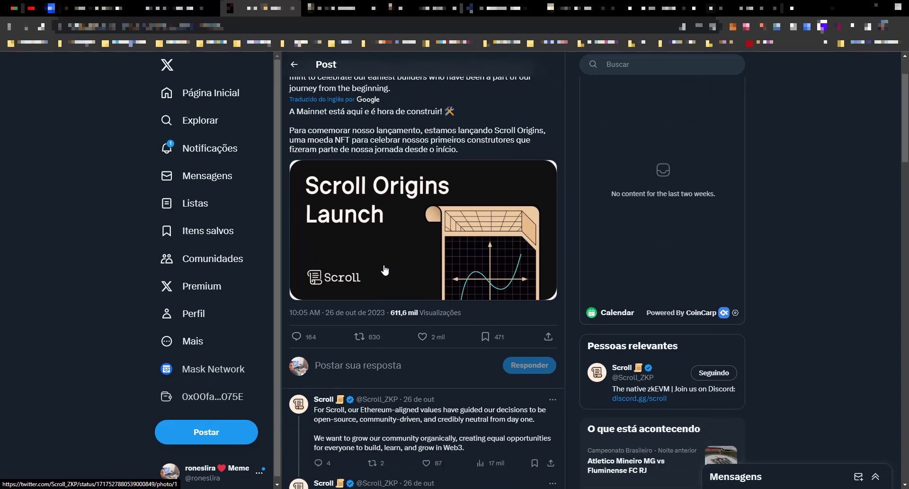
pyautogui.scroll(-3, 384, 269)
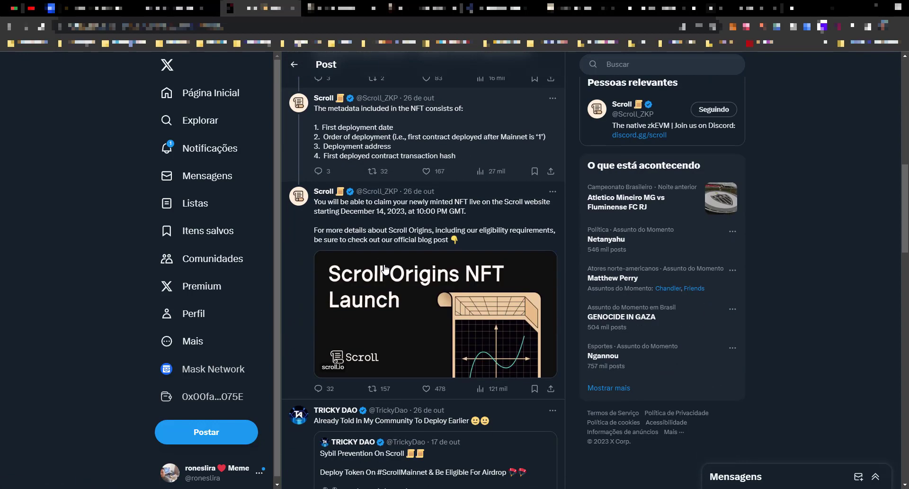
pyautogui.scroll(2, 386, 269)
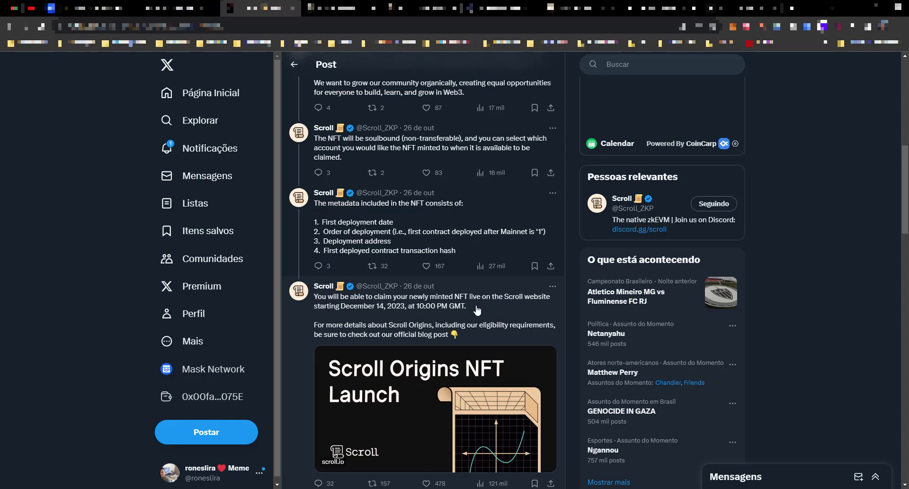
# Go to the Scroll Origins NFT page and examine the program's countdown, start and end dates.
pyautogui.click(454, 374)
pyautogui.scroll(-5, 325, 377)
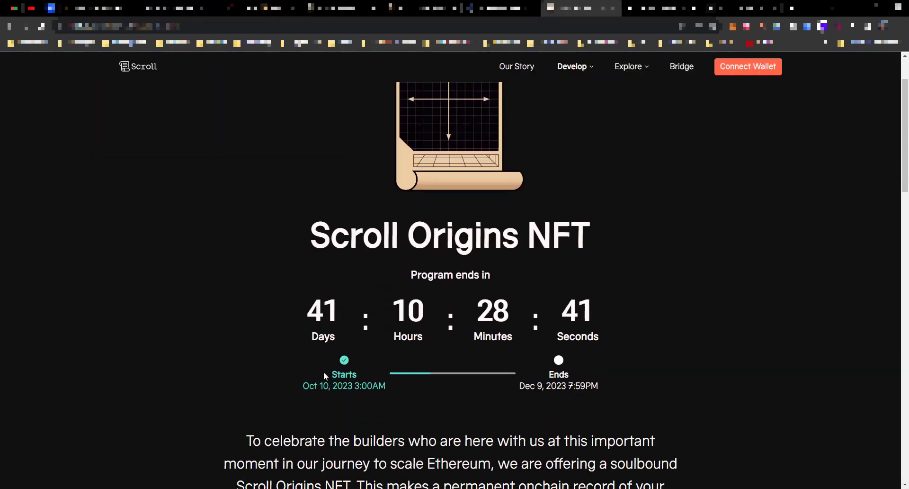
pyautogui.scroll(5, 316, 377)
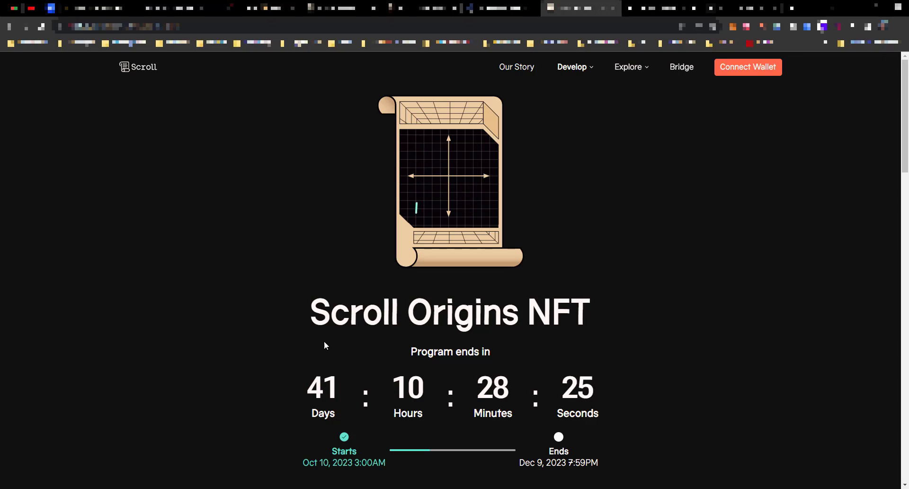
# Switch to Merkly's contract deployment page and compare the ERC20 token and basic contract options.
pyautogui.click(662, 8)
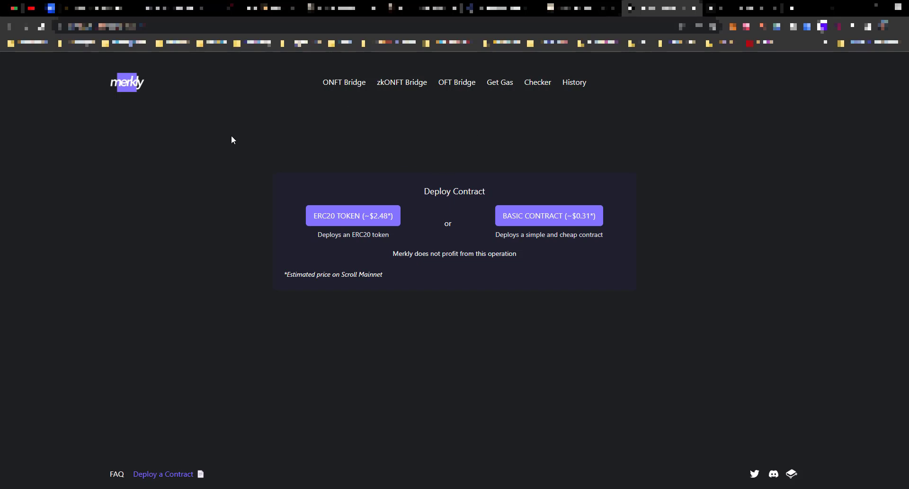
pyautogui.moveTo(425, 191); pyautogui.dragTo(480, 191)
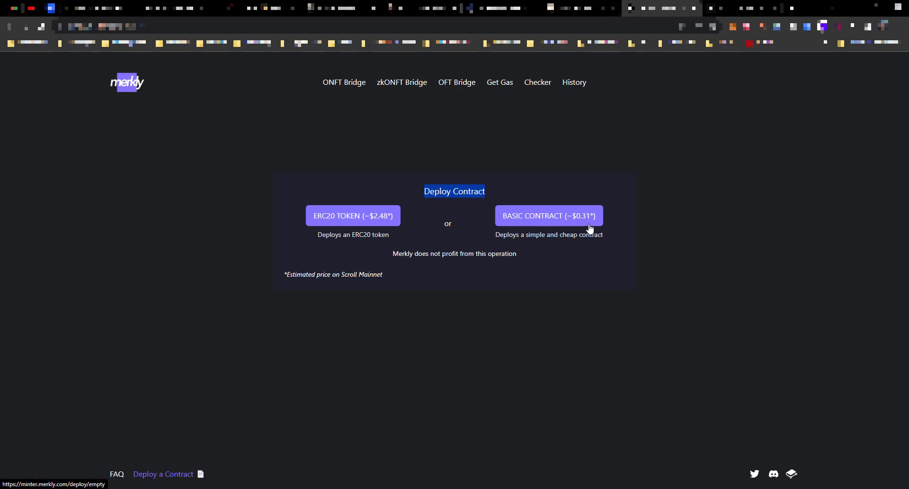
pyautogui.moveTo(495, 235); pyautogui.dragTo(600, 237)
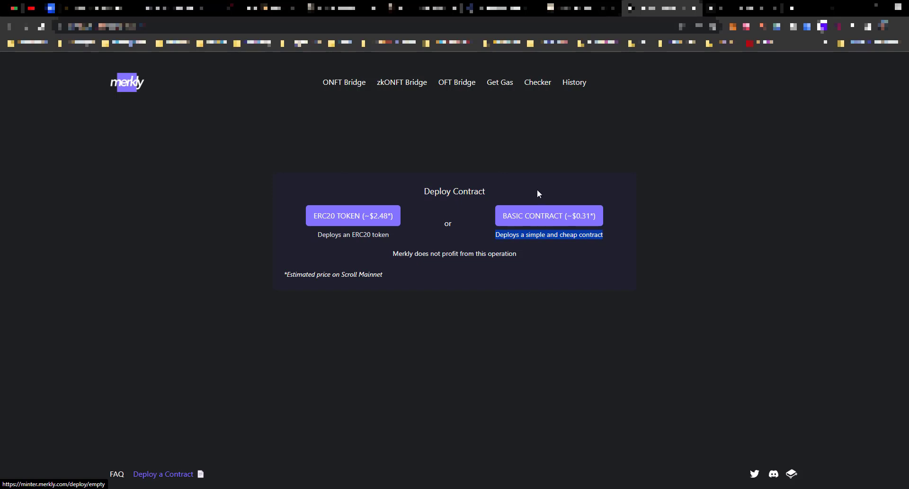
# Reread the deployment requirement on the Scroll Origins page and the Wenser eligibility notice, returning to Merkly.
pyautogui.click(580, 8)
pyautogui.scroll(-15, 497, 256)
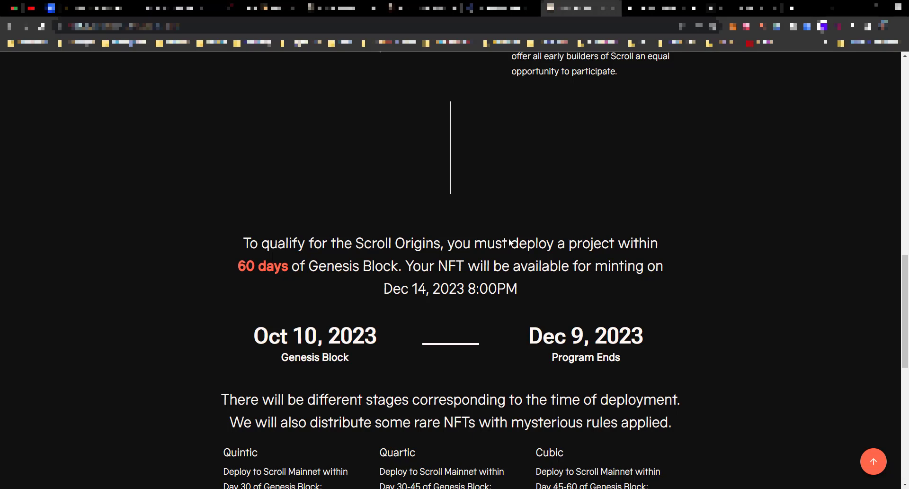
pyautogui.hotkey('ctrl', 'Tab')
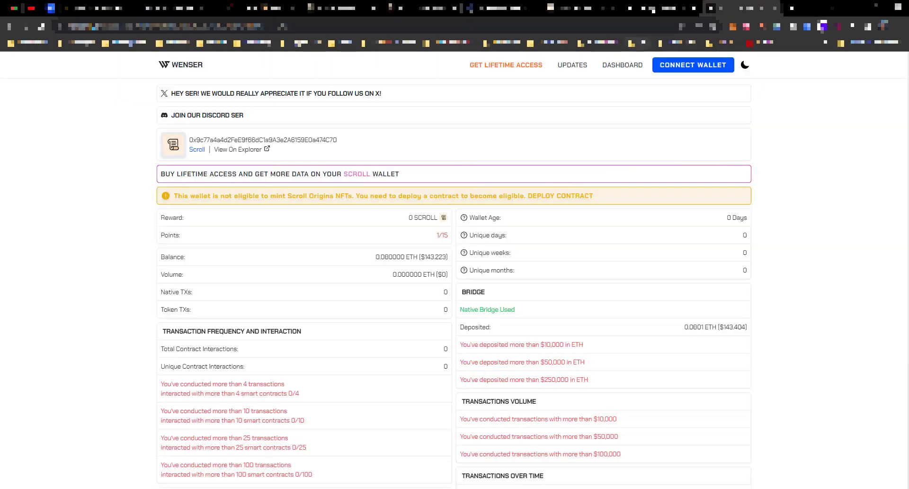
pyautogui.hotkey('ctrl', 'Tab')
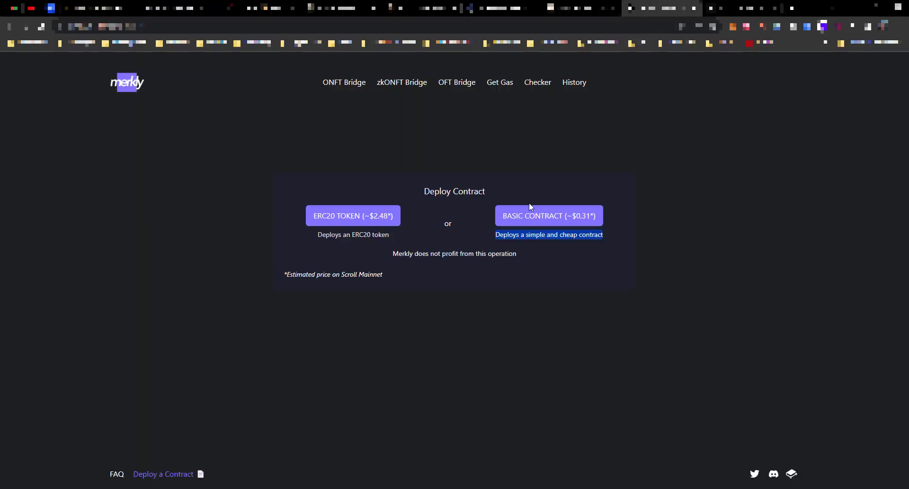
# Choose the basic contract deployment on Merkly and look through the available networks, keeping Scroll selected.
pyautogui.click(553, 223)
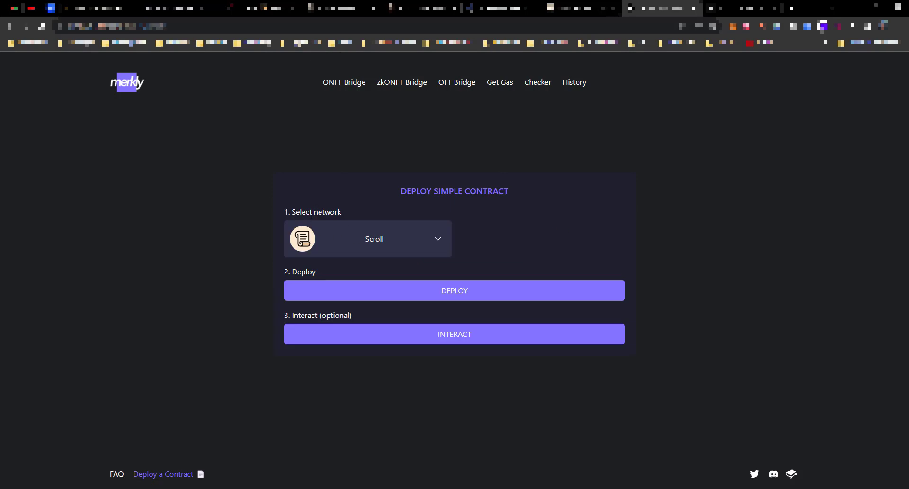
pyautogui.click(391, 244)
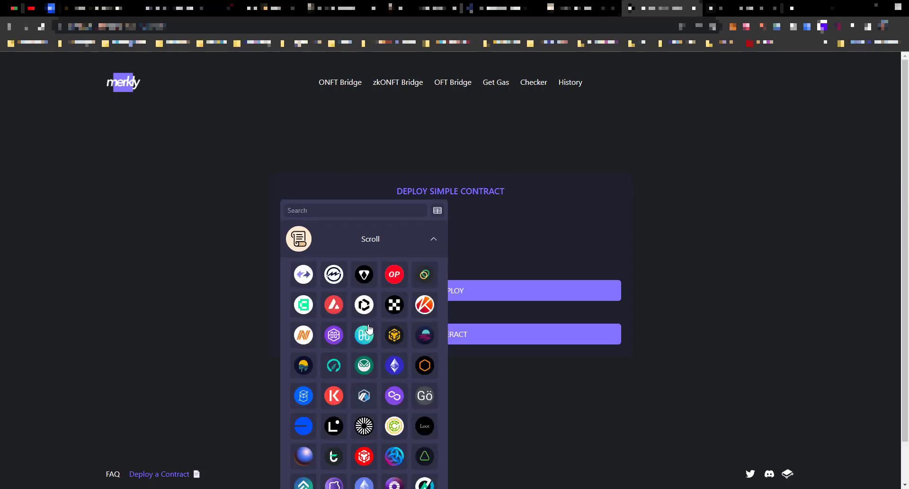
pyautogui.scroll(-1, 368, 328)
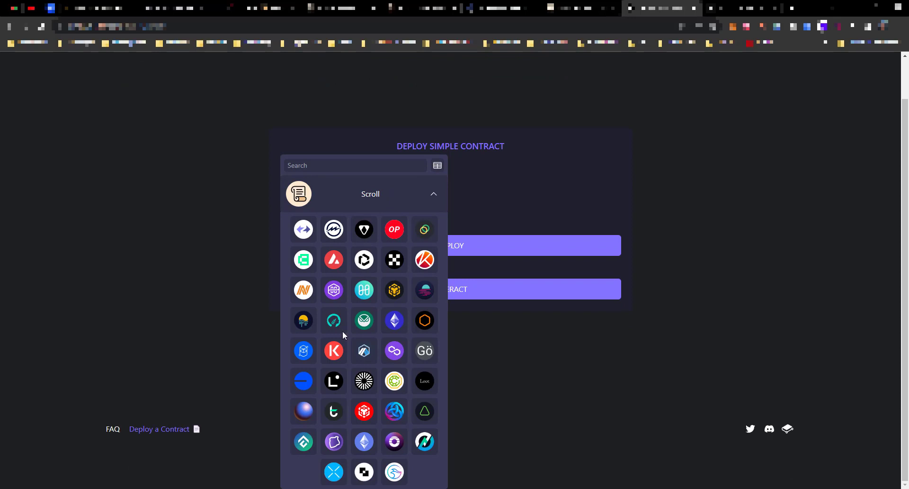
pyautogui.click(433, 195)
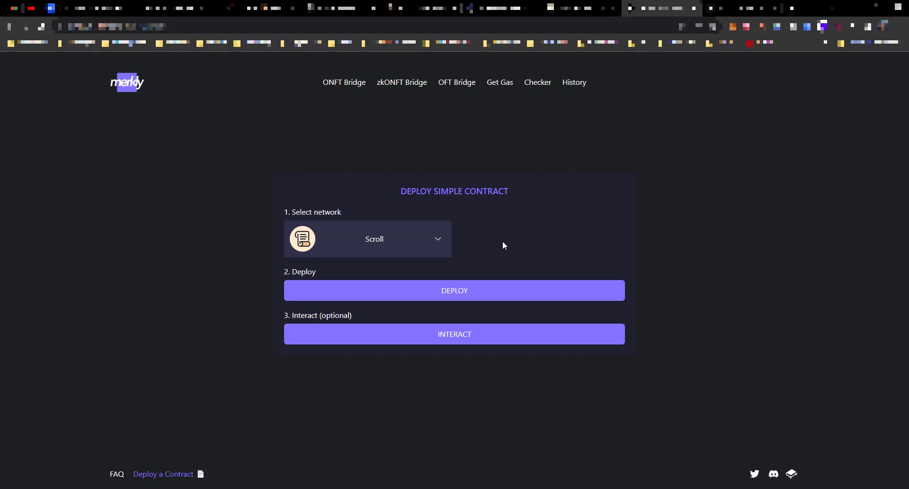
# Deploy the simple contract on Scroll and approve the deployment transaction in MetaMask.
pyautogui.click(463, 297)
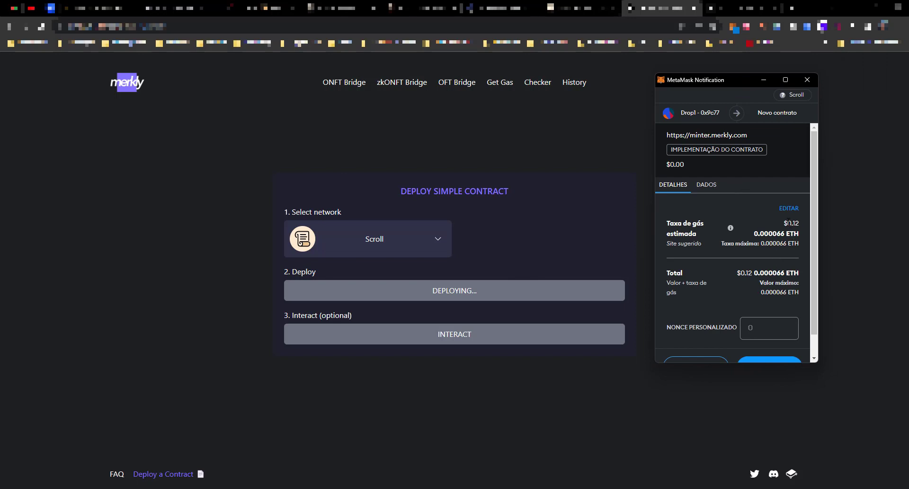
pyautogui.scroll(-1, 798, 256)
pyautogui.scroll(-1, 707, 297)
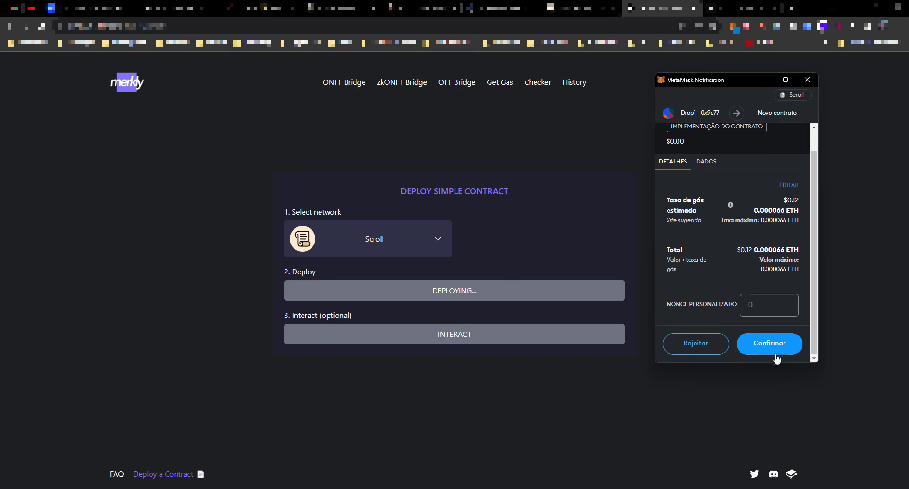
pyautogui.click(774, 349)
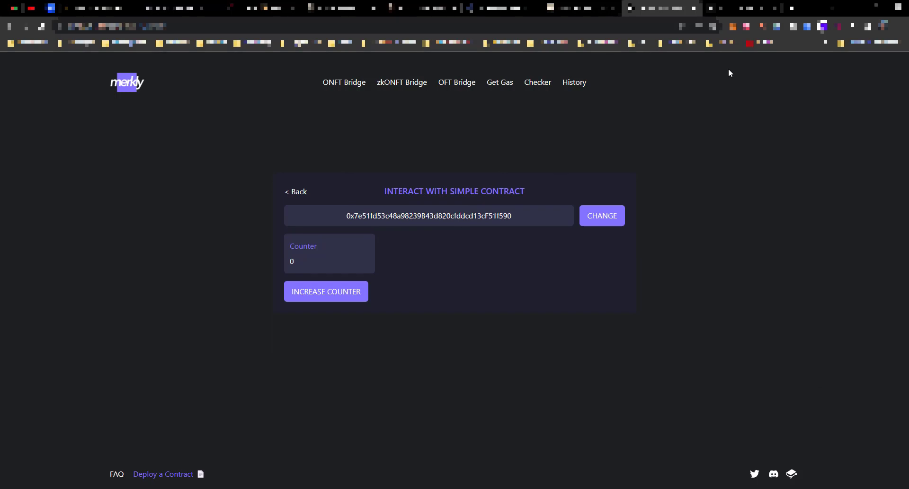
# View the contract deployment from MetaMask's activity on Scrollscan, check its execution fee and accept the cookie notice.
pyautogui.click(732, 27)
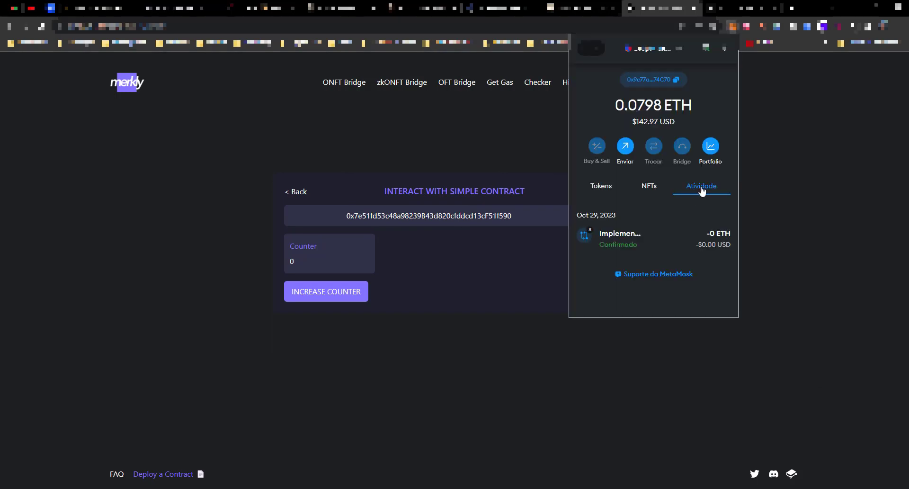
pyautogui.click(643, 243)
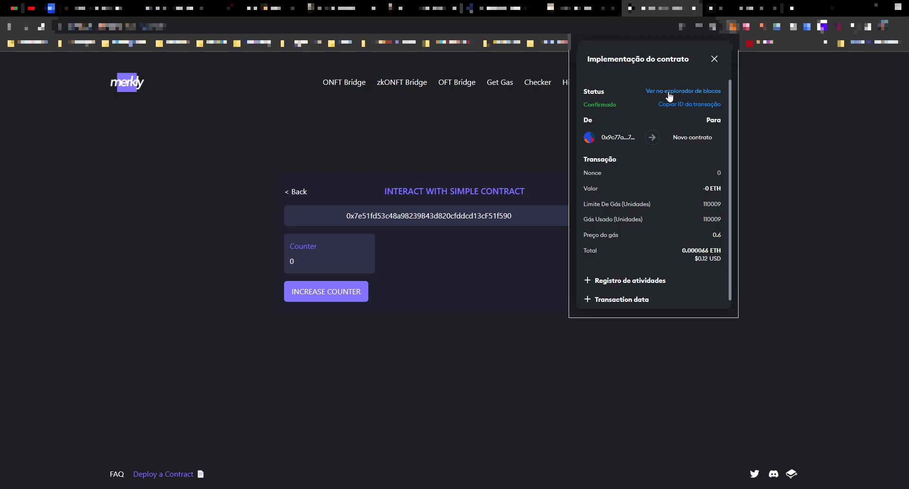
pyautogui.click(690, 92)
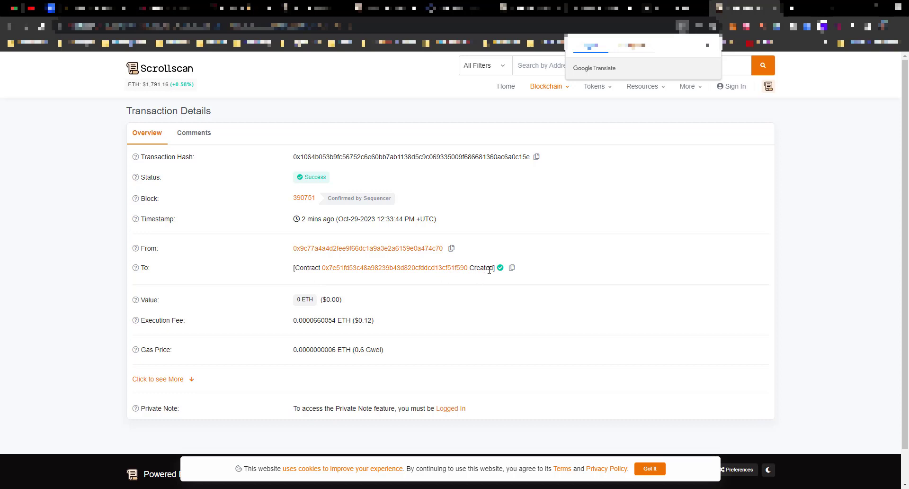
pyautogui.moveTo(359, 321); pyautogui.dragTo(372, 320)
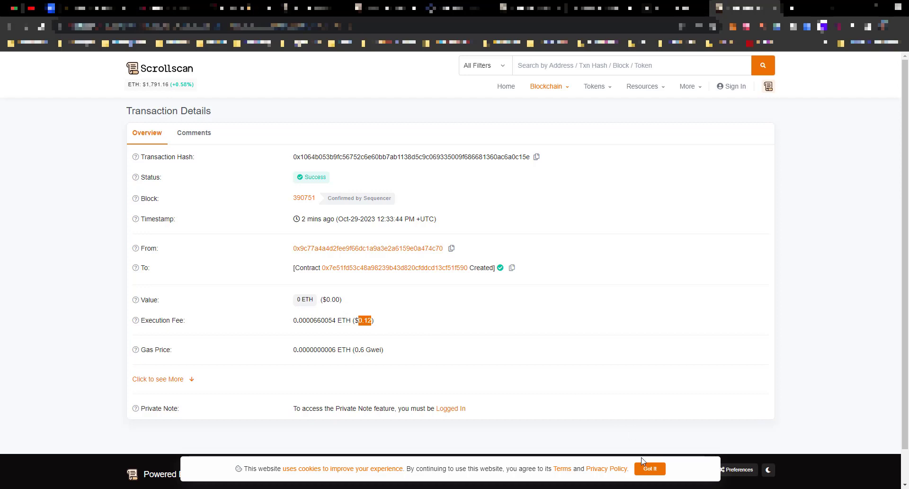
pyautogui.click(650, 469)
# Return to the Scroll Origins NFT page and connect the MetaMask wallet.
pyautogui.moveTo(602, 96)
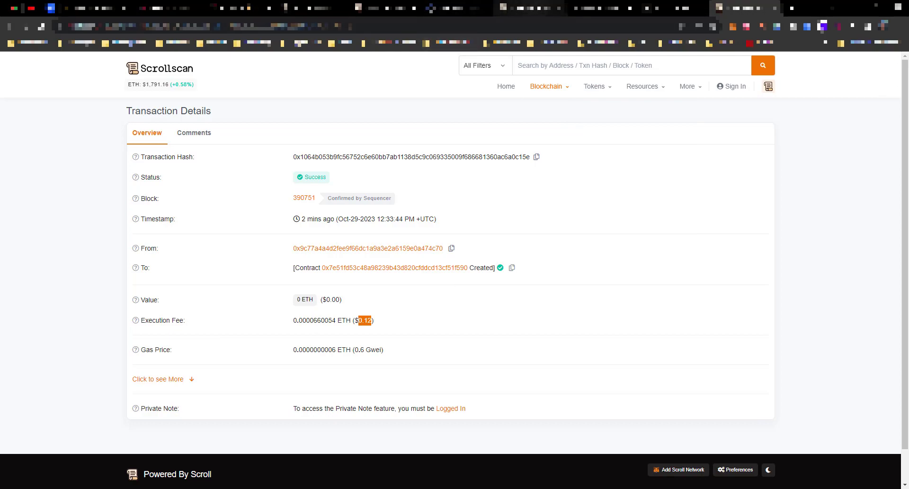
pyautogui.click(539, 9)
pyautogui.scroll(15, 399, 130)
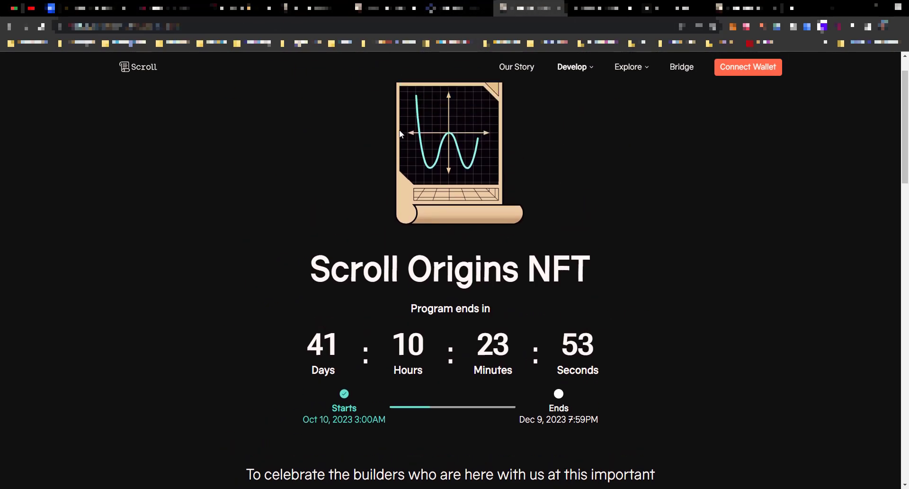
pyautogui.click(746, 72)
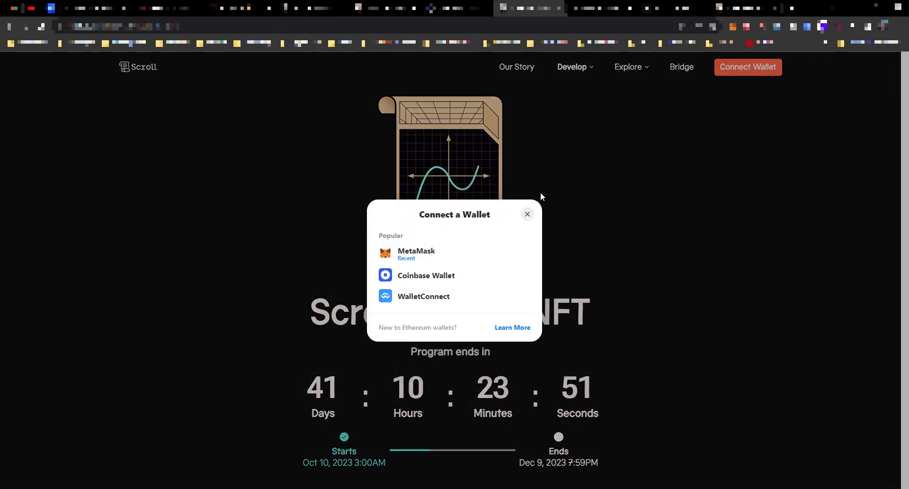
pyautogui.click(404, 258)
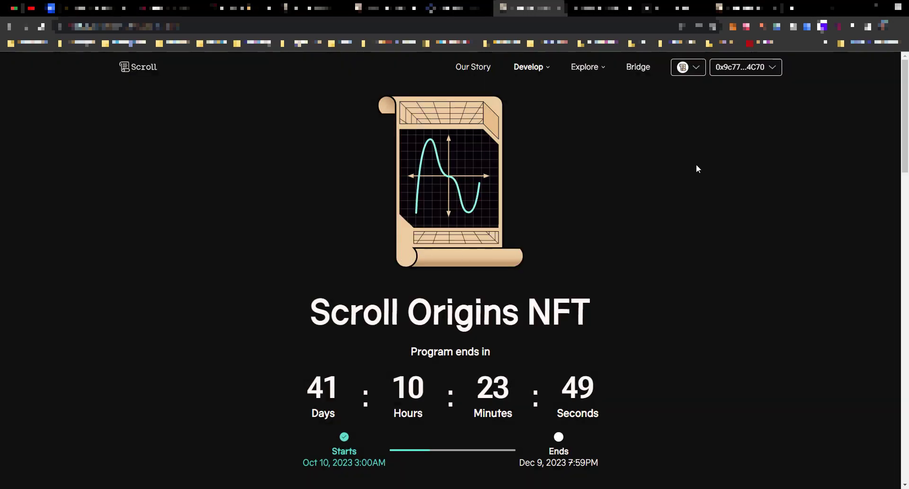
# Check the connected wallet's eligibility for the Scroll Origins NFT, restoring the page to English and dismissing Google Translate.
pyautogui.scroll(-10, 703, 179)
pyautogui.scroll(10, 704, 181)
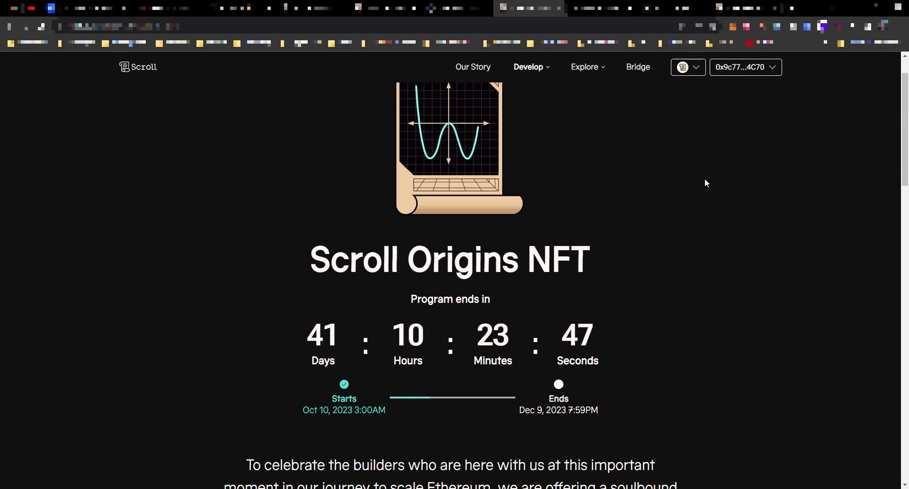
pyautogui.scroll(-10, 682, 185)
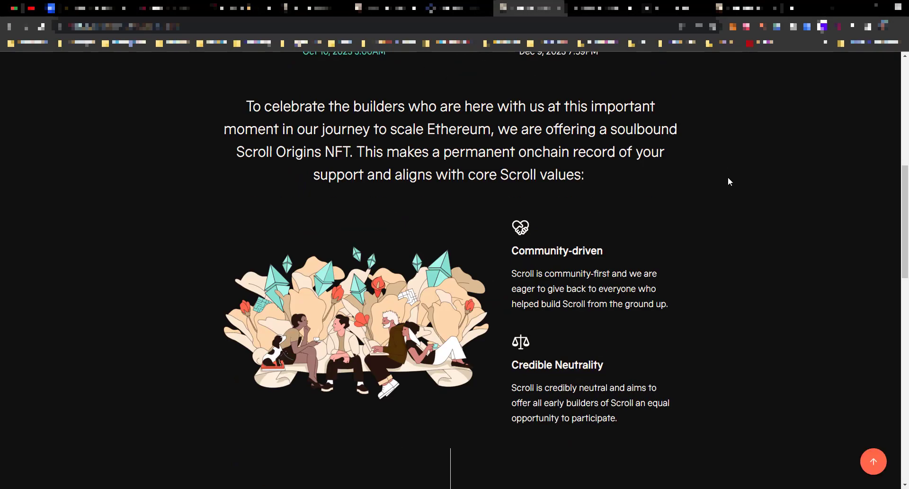
pyautogui.scroll(-6, 729, 179)
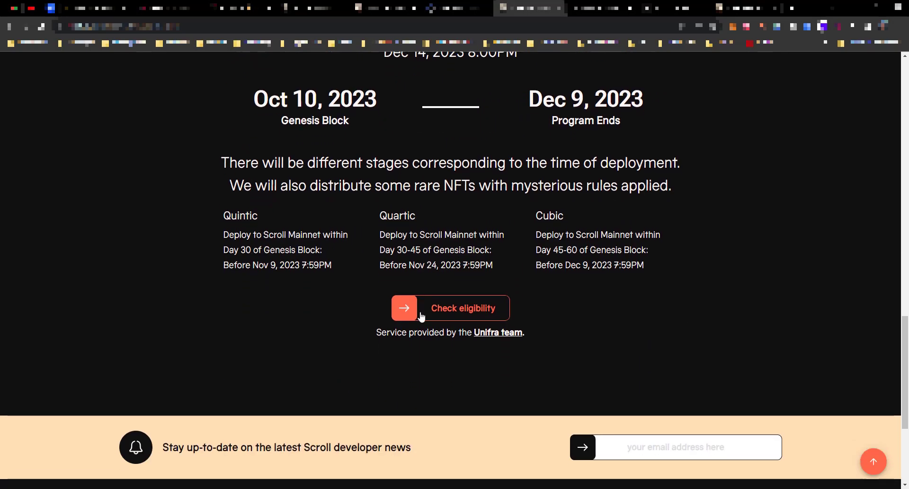
pyautogui.click(456, 314)
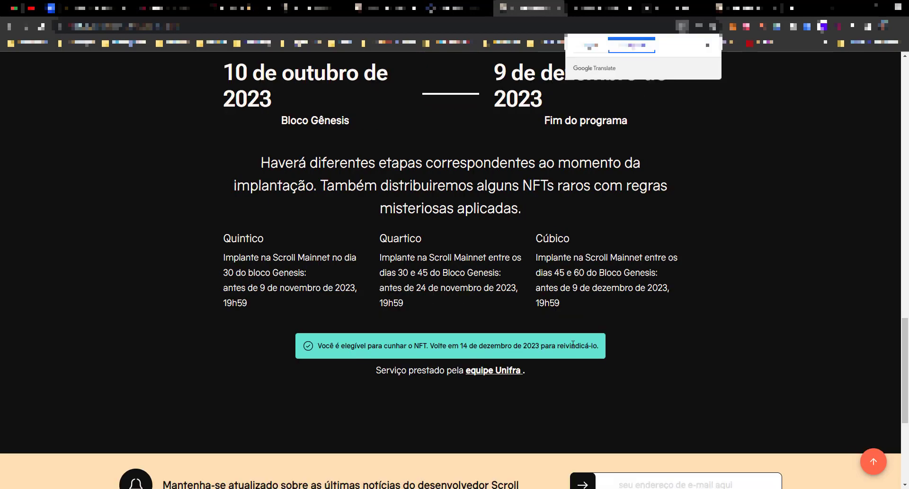
pyautogui.click(590, 46)
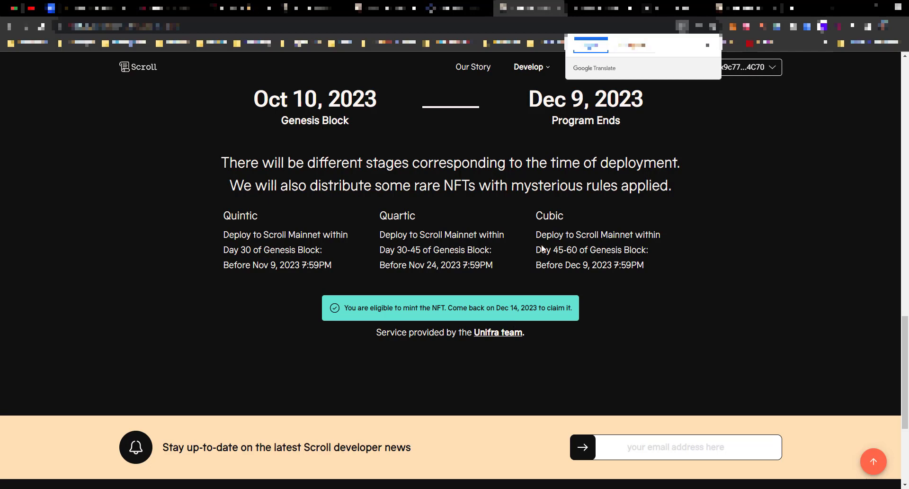
pyautogui.click(707, 45)
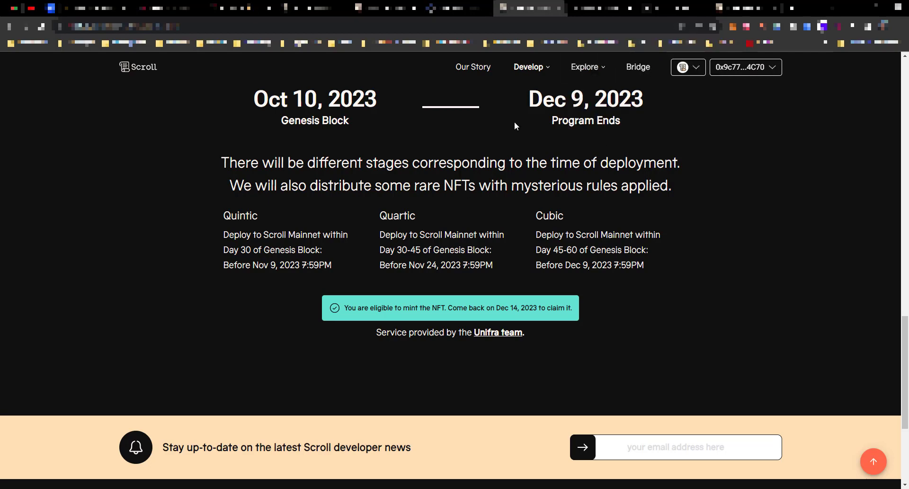
# Glance at the deployed contract on Merkly and review the Scroll Origins page's deadlines, deployment stages and eligibility result.
pyautogui.click(601, 8)
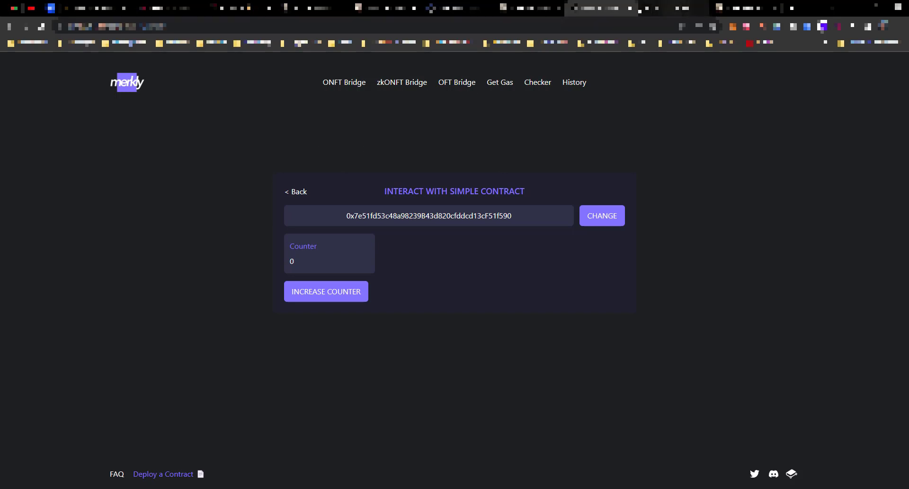
pyautogui.click(528, 8)
pyautogui.scroll(7, 421, 167)
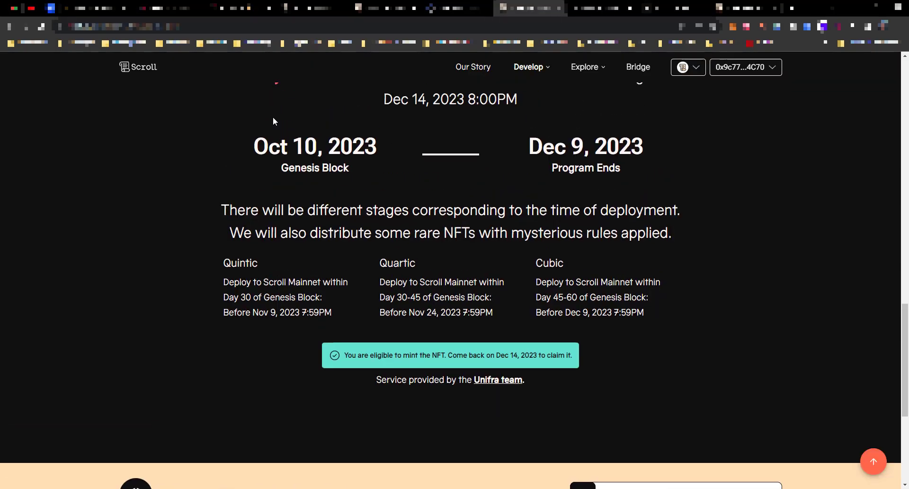
pyautogui.scroll(4, 451, 177)
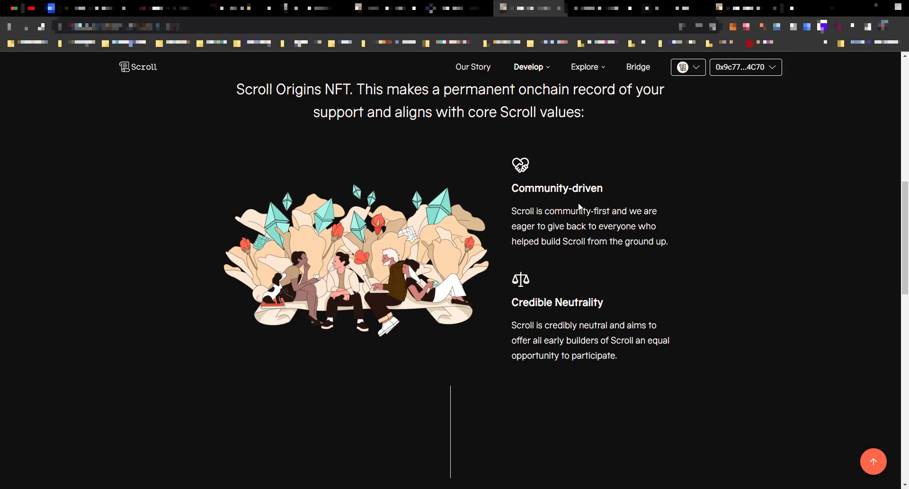
pyautogui.scroll(-15, 578, 201)
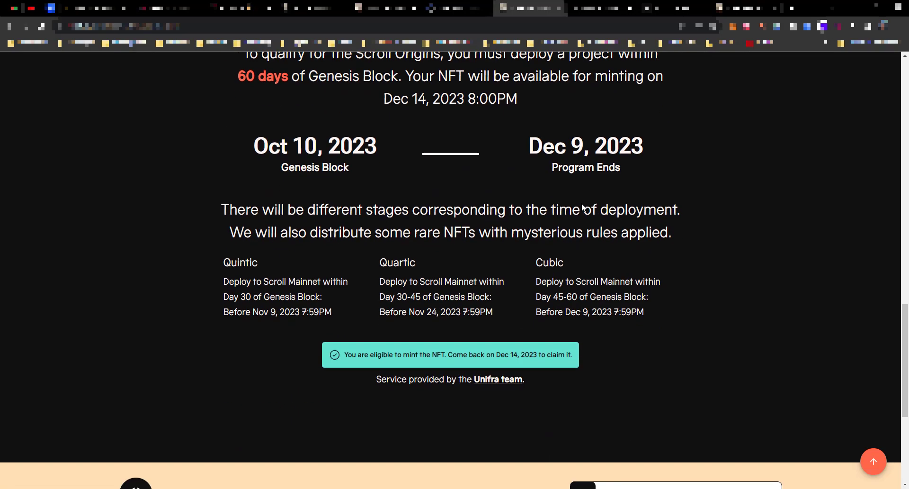
pyautogui.scroll(5, 668, 213)
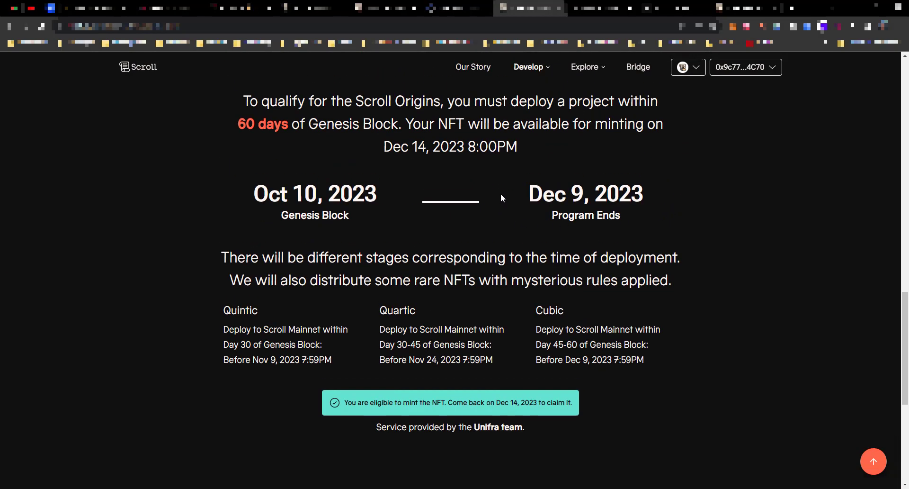
# Refresh the wallet's Wenser report and check the Scroll Origins eligibility notice and total contract interactions.
pyautogui.hotkey('ctrl', 'Tab')
pyautogui.hotkey('ctrl', 'Tab')
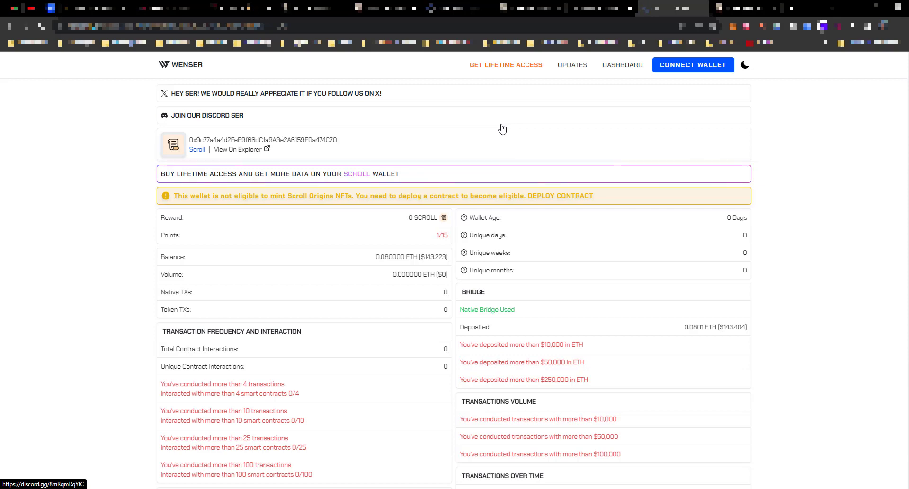
pyautogui.press('F5')
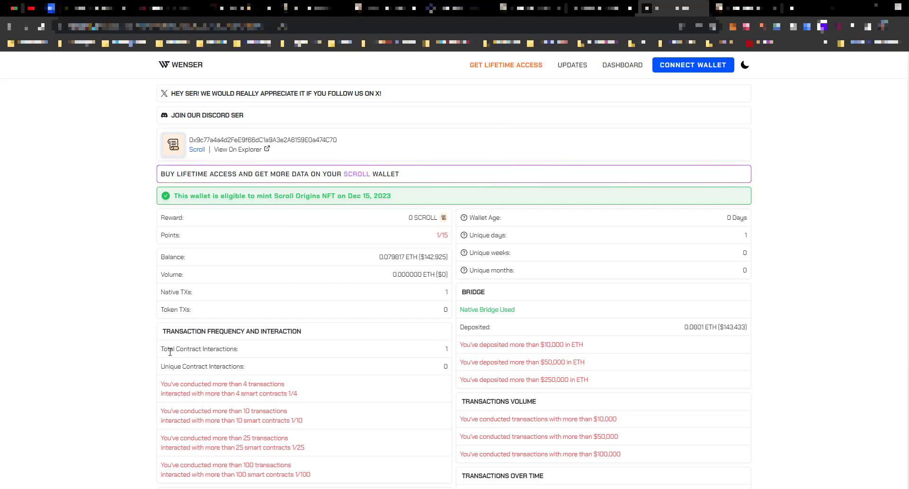
pyautogui.moveTo(169, 349); pyautogui.dragTo(246, 351)
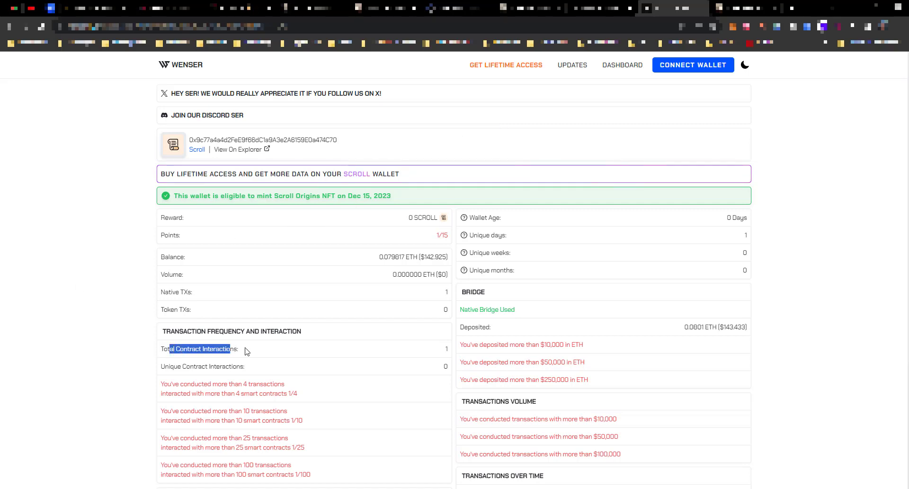
# Recheck the wallet's total contract interactions against Scroll's NFT announcement post, the Scroll Origins eligibility notice and the contract deployment transaction on Scrollscan.
pyautogui.doubleClick(446, 349)
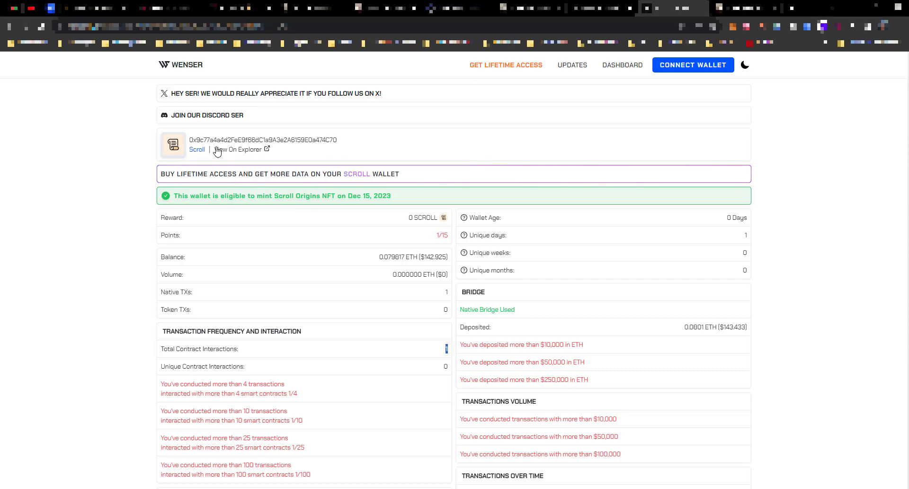
pyautogui.click(248, 9)
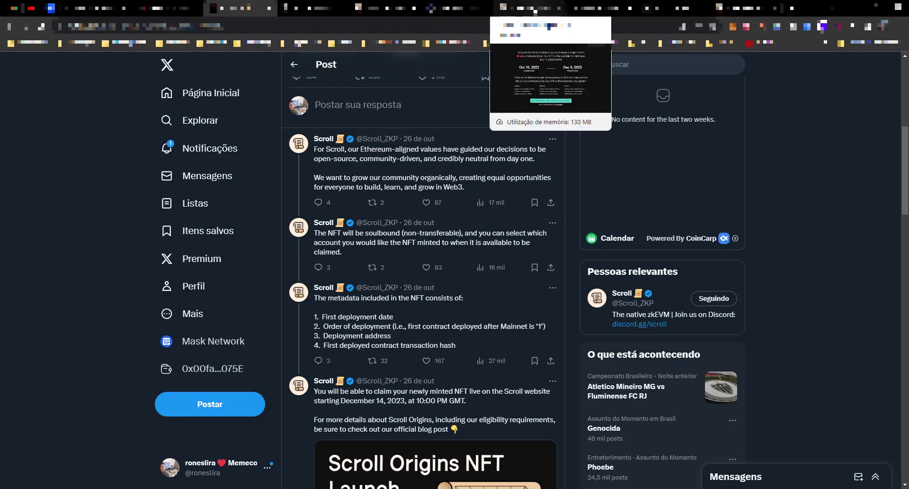
pyautogui.click(530, 10)
pyautogui.scroll(1, 479, 239)
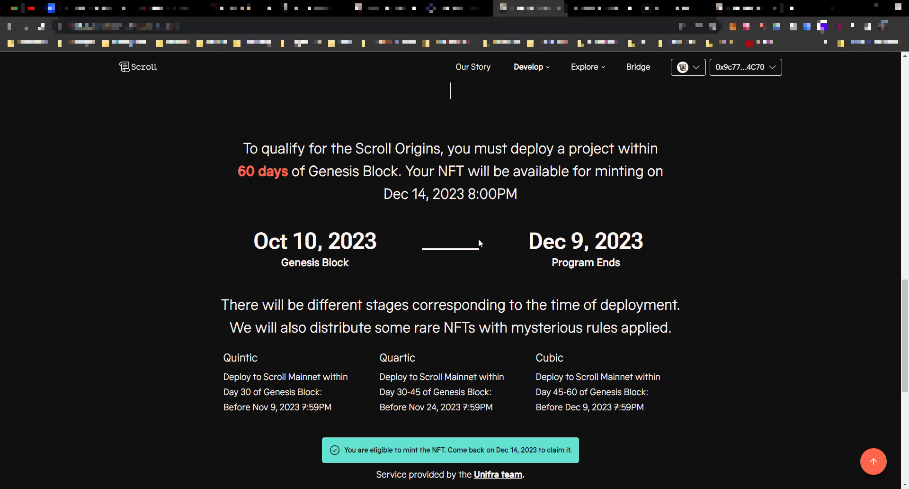
pyautogui.click(744, 8)
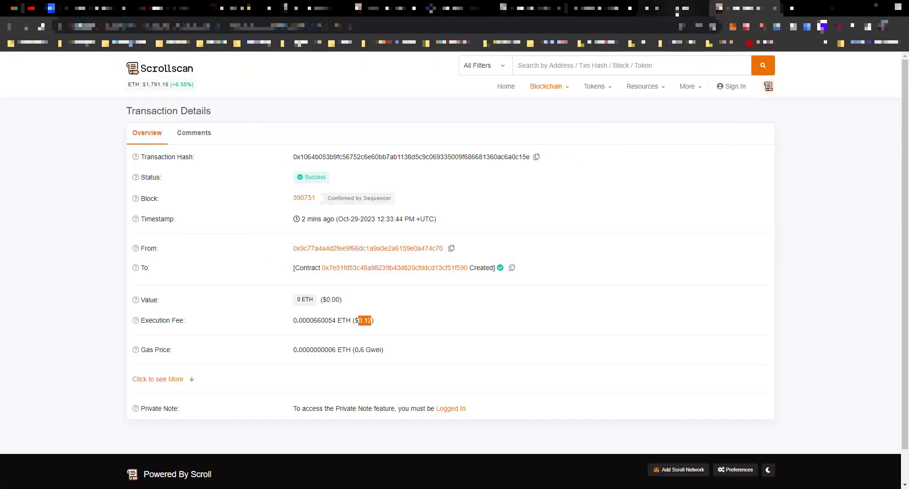
# Review the native bridge and total contract interactions criteria in the Wenser report, and return to the Scroll Origins page's program countdown.
pyautogui.click(672, 8)
pyautogui.moveTo(464, 310); pyautogui.dragTo(509, 309)
pyautogui.scroll(-2, 392, 327)
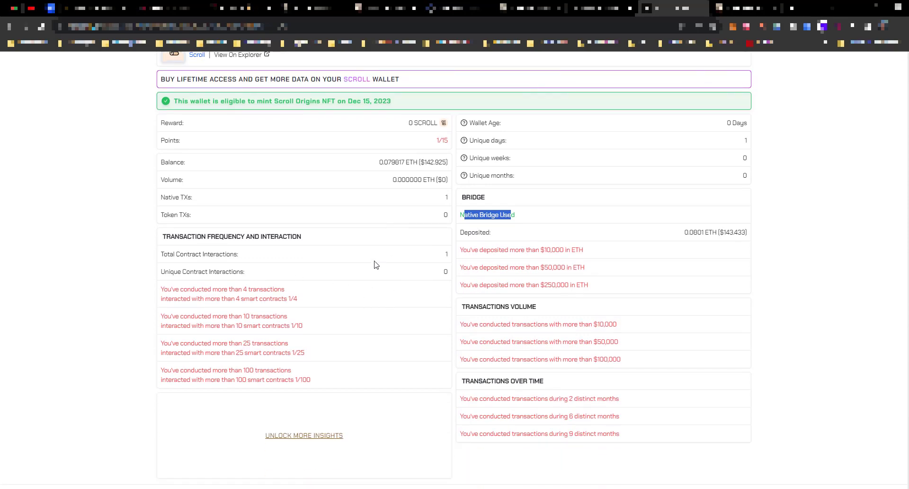
pyautogui.moveTo(447, 255); pyautogui.dragTo(434, 262)
pyautogui.scroll(2, 345, 296)
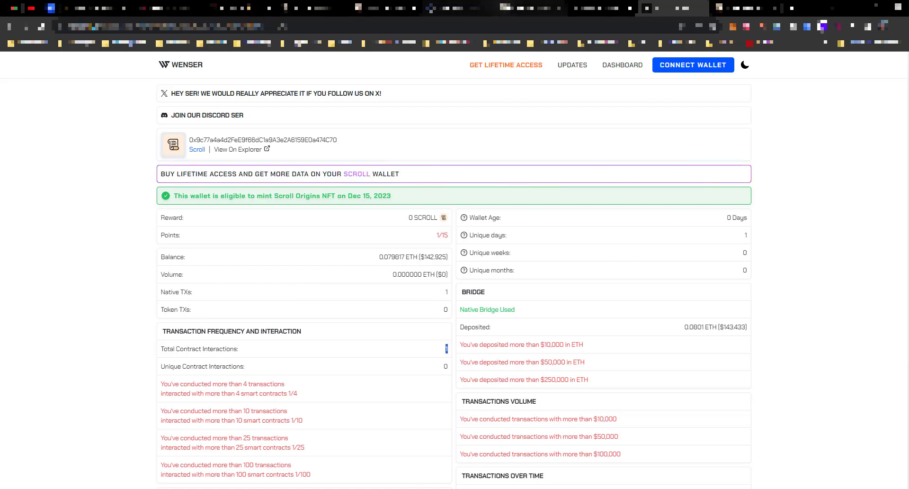
pyautogui.click(528, 8)
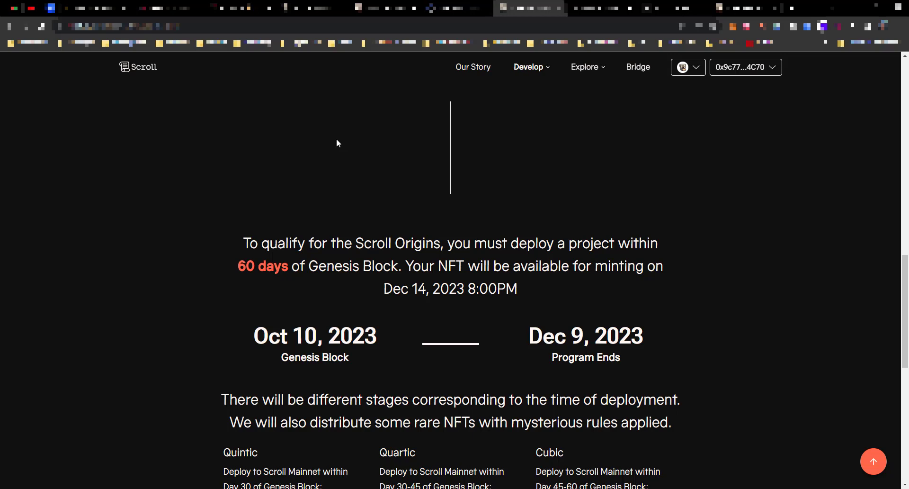
pyautogui.scroll(15, 685, 284)
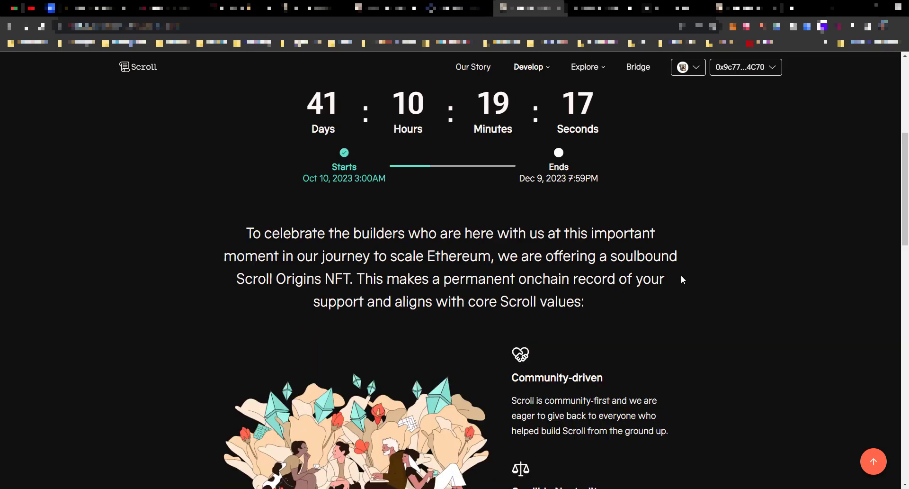